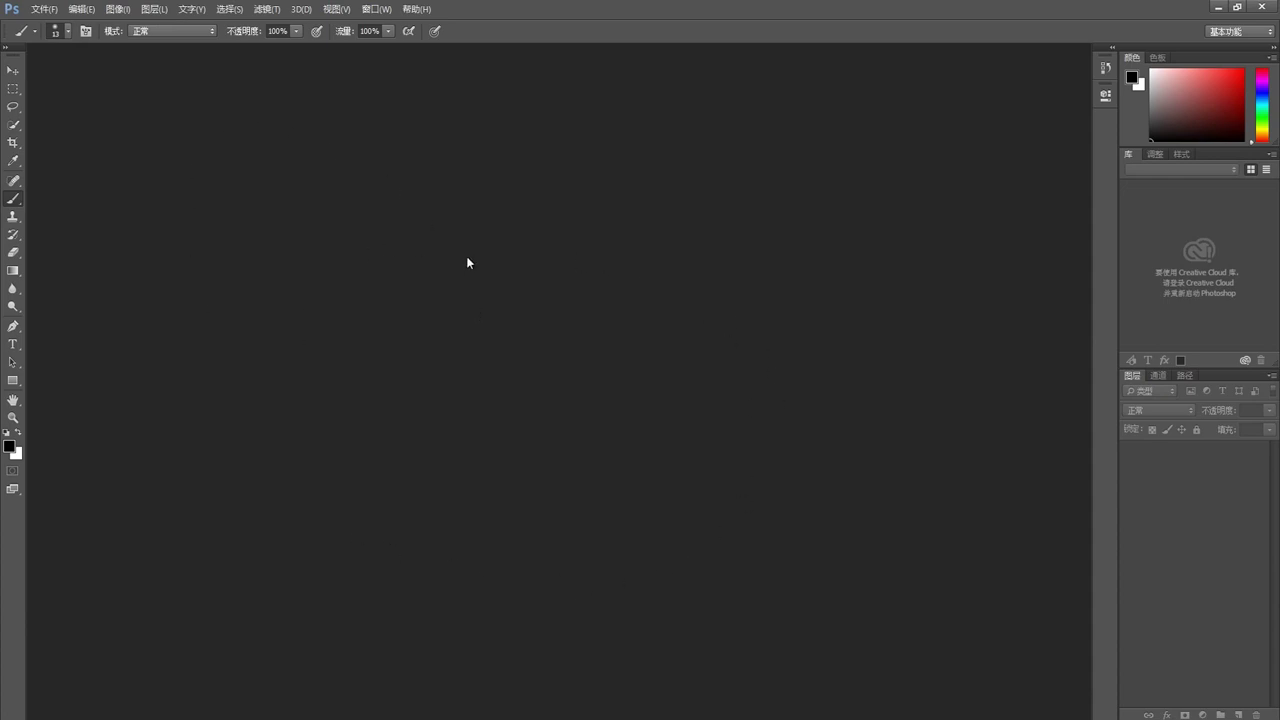
Bring up the Open dialog, look inside the JPEG folder, then return to 02_navigation.
key("ctrl+o")
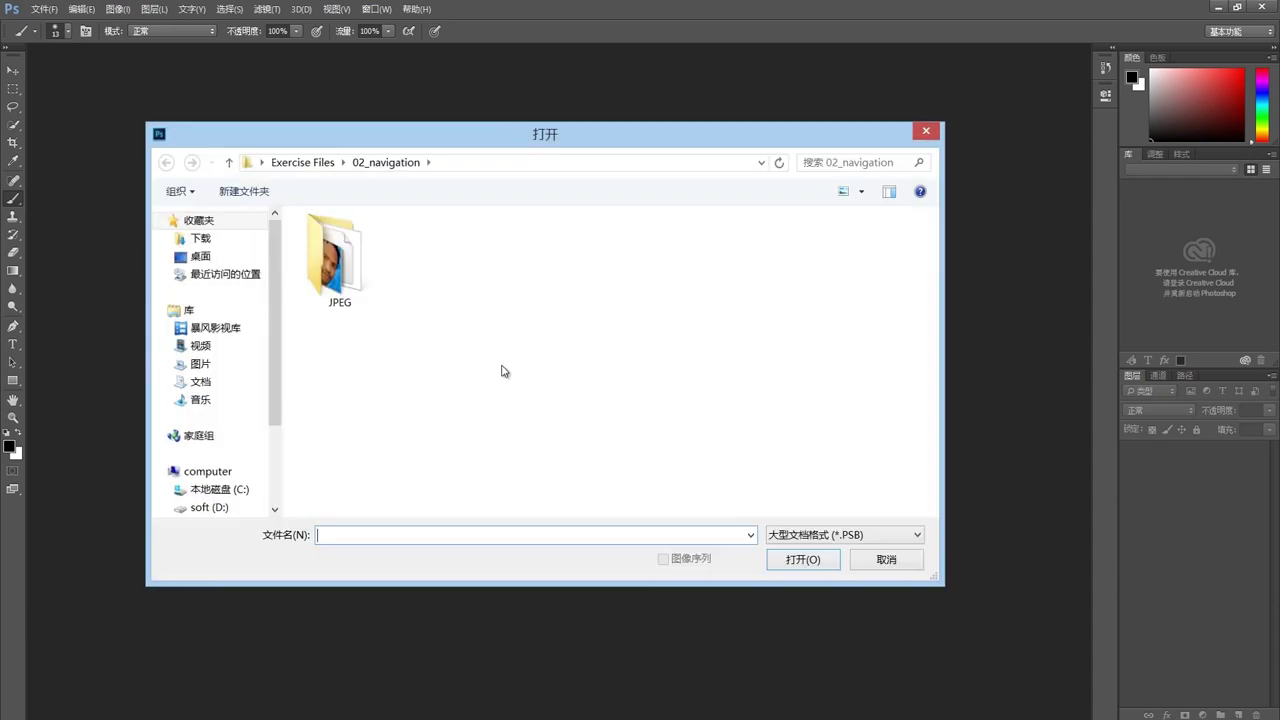
double_click(348, 250)
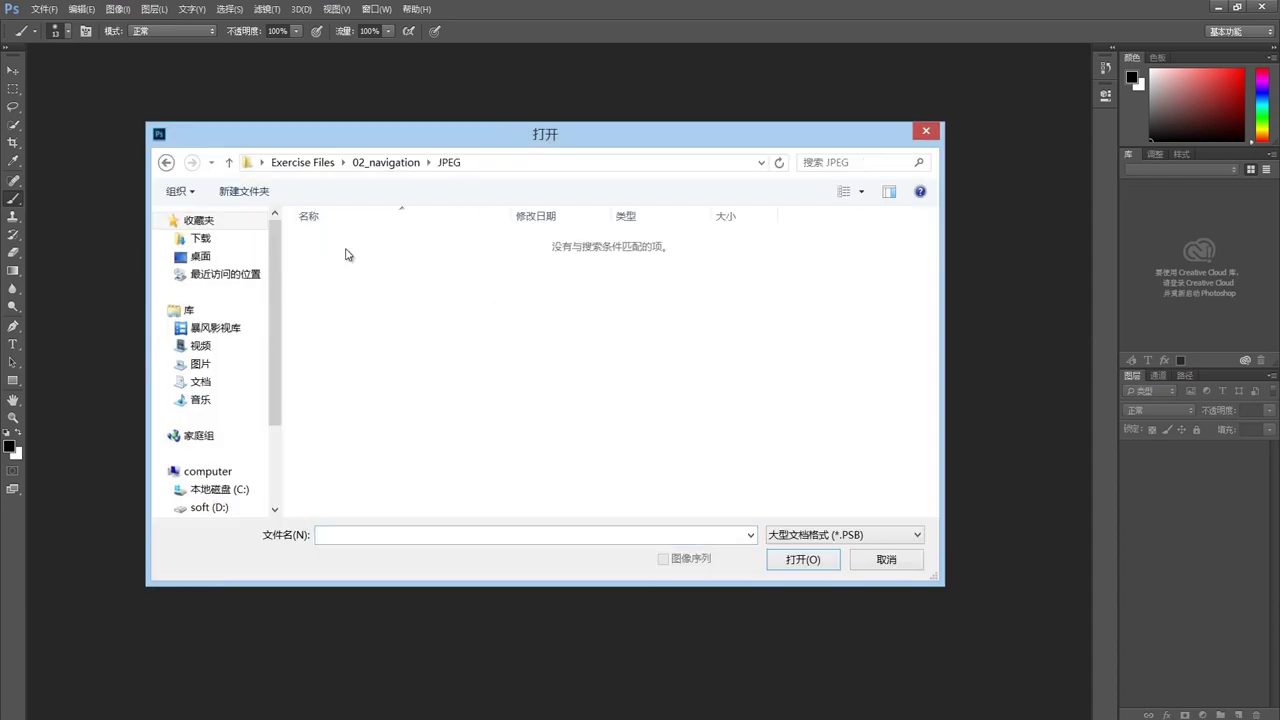
left_click(403, 163)
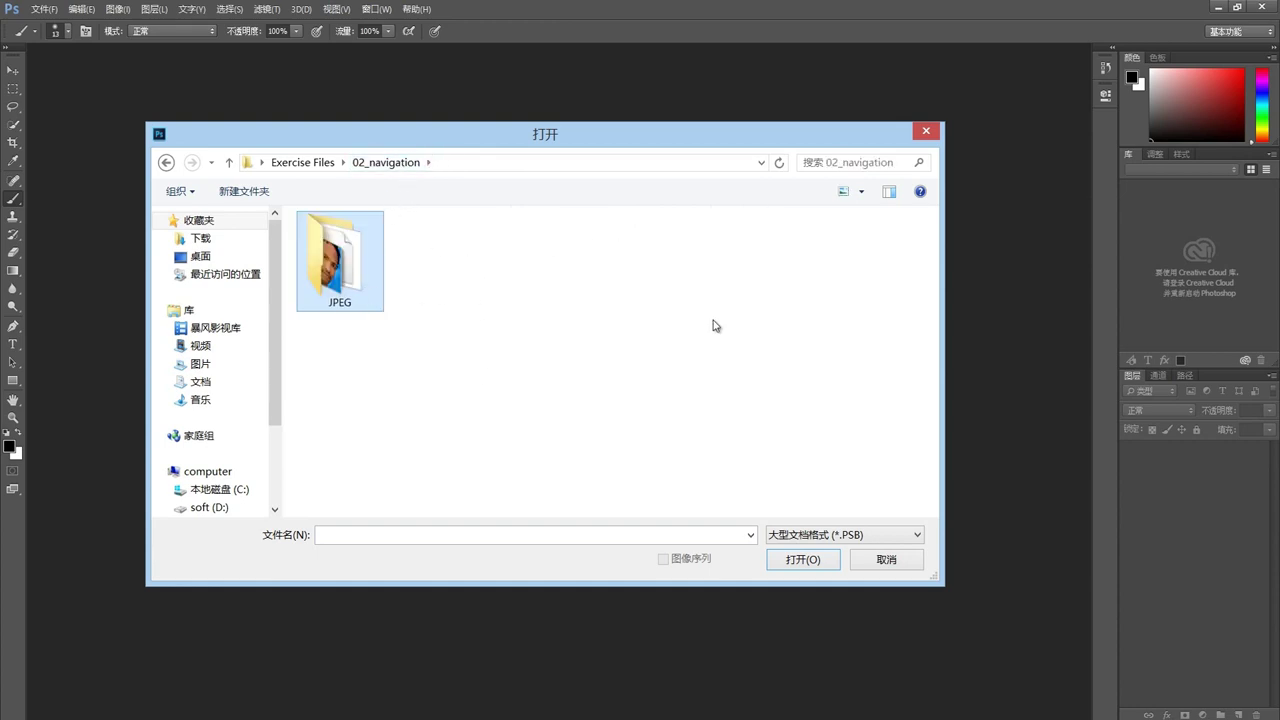
Set the file-type filter to 所有格式 (*.*) so all PSD, JPG and MP4 files are listed.
left_click(919, 536)
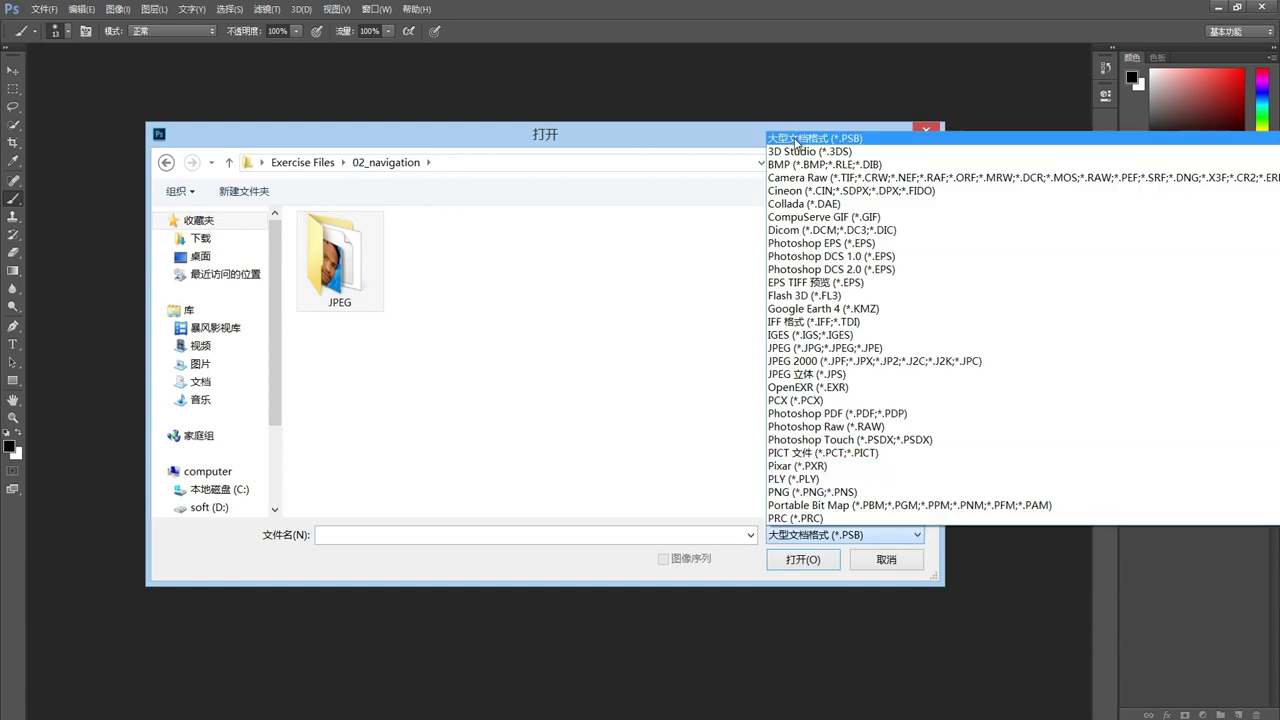
scroll(800, 460, "down", 1)
scroll(802, 500, "down", 3)
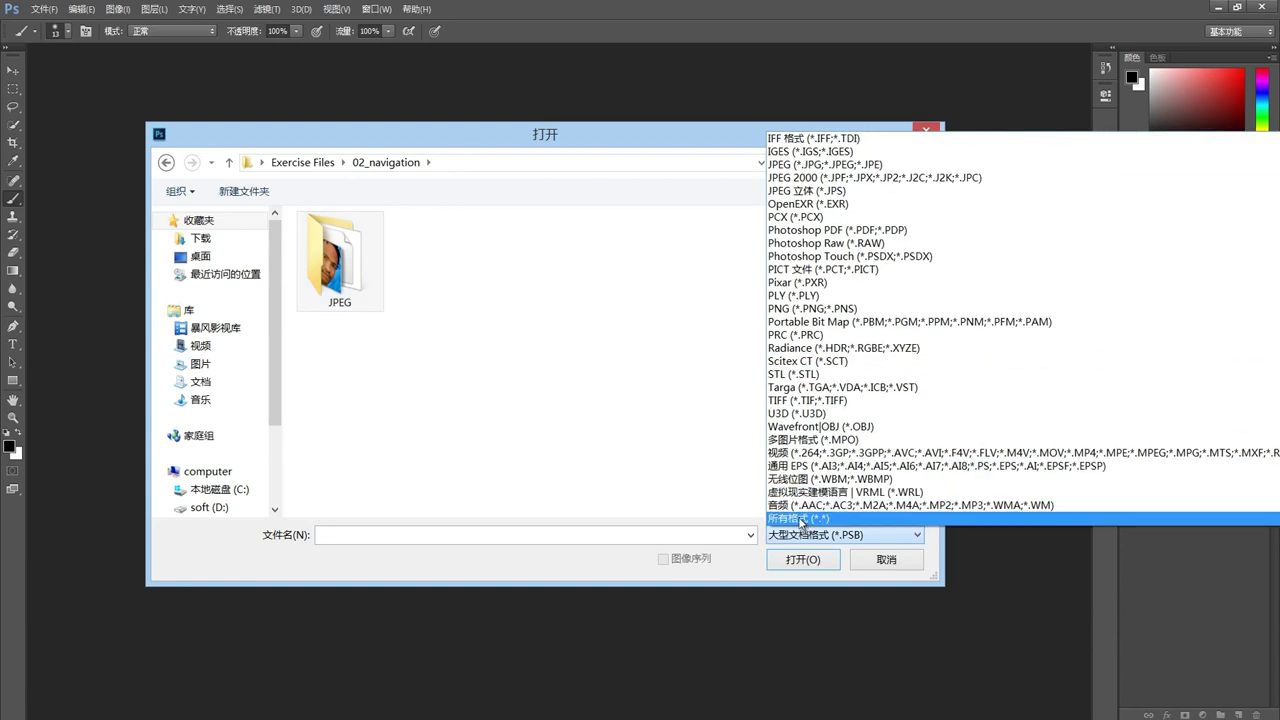
left_click(801, 519)
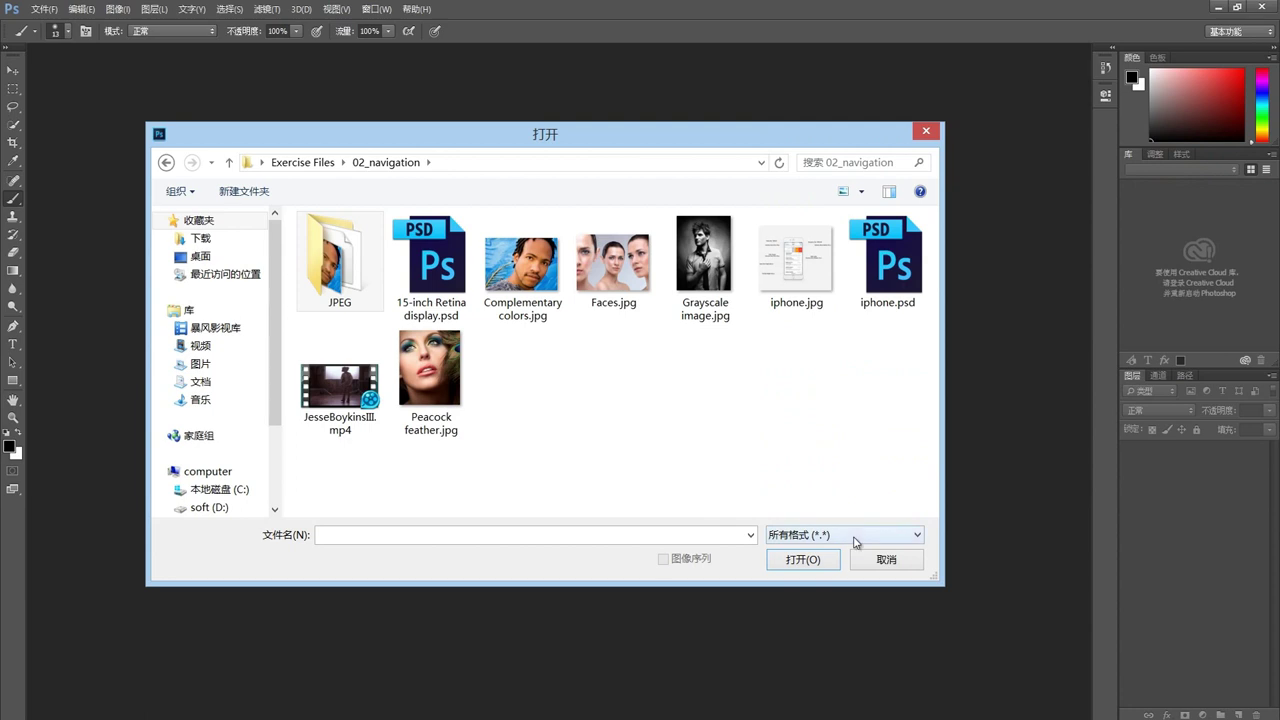
left_click(856, 540)
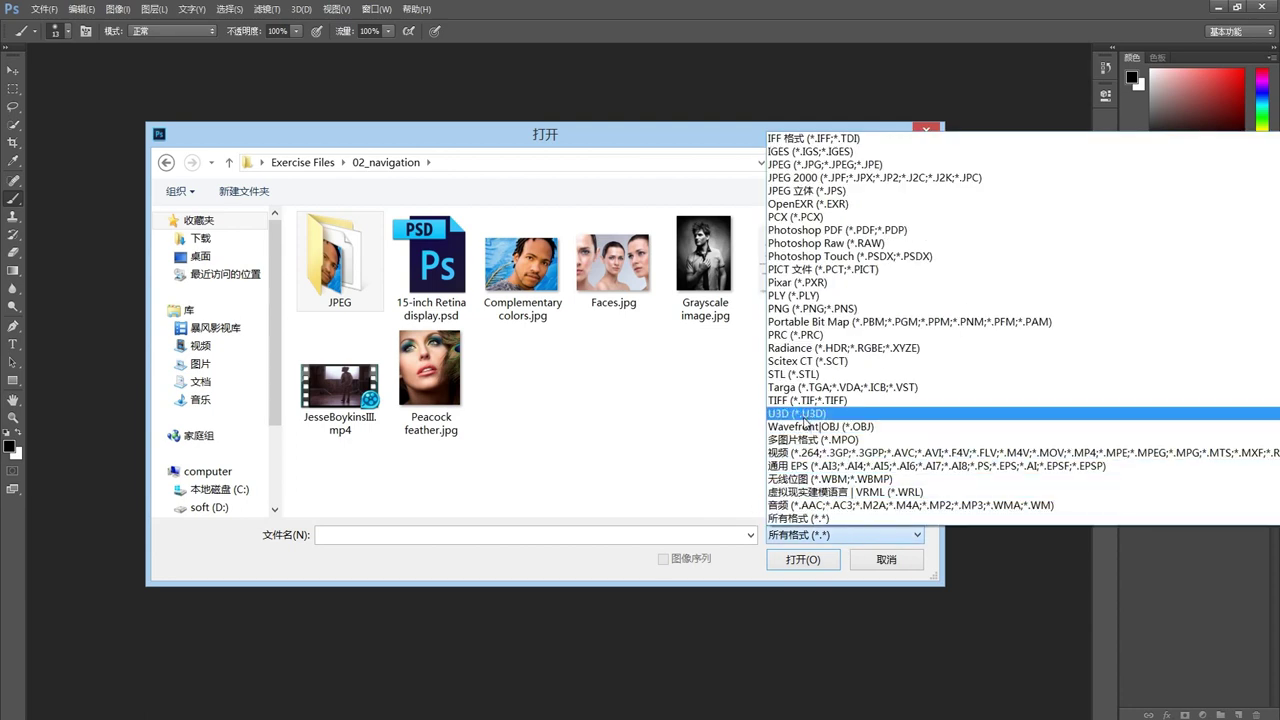
left_click(805, 413)
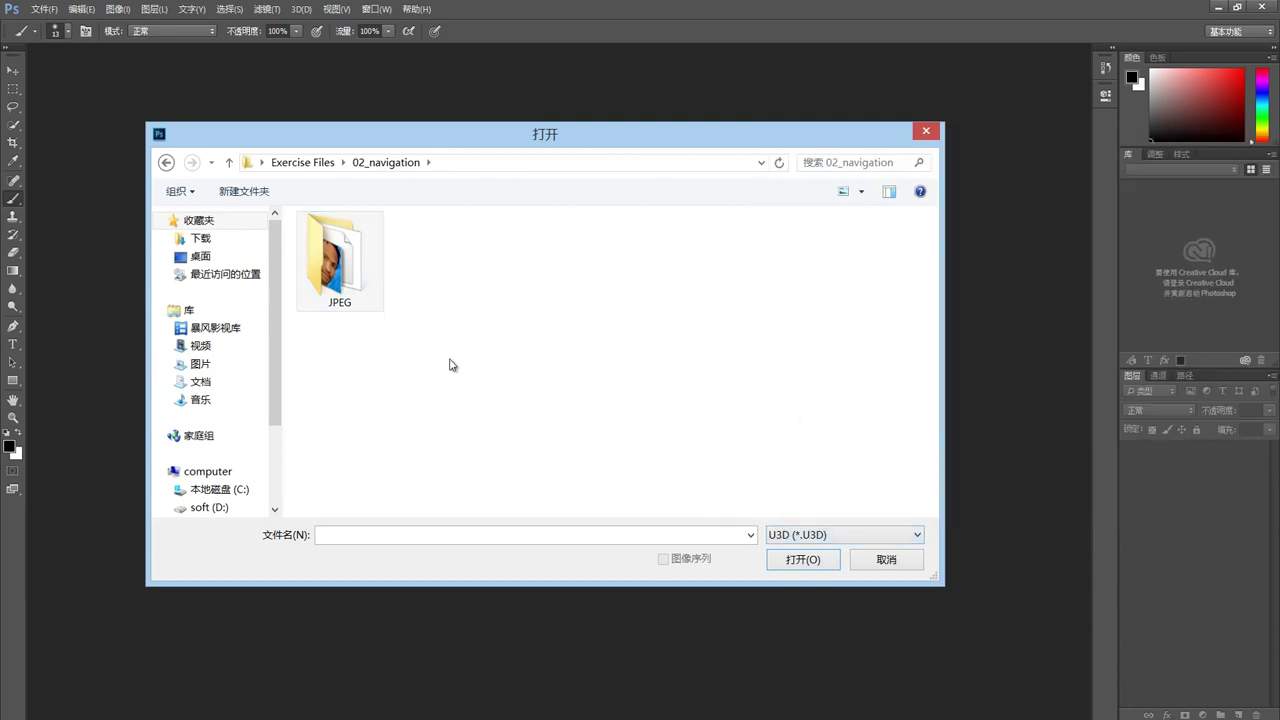
left_click(901, 536)
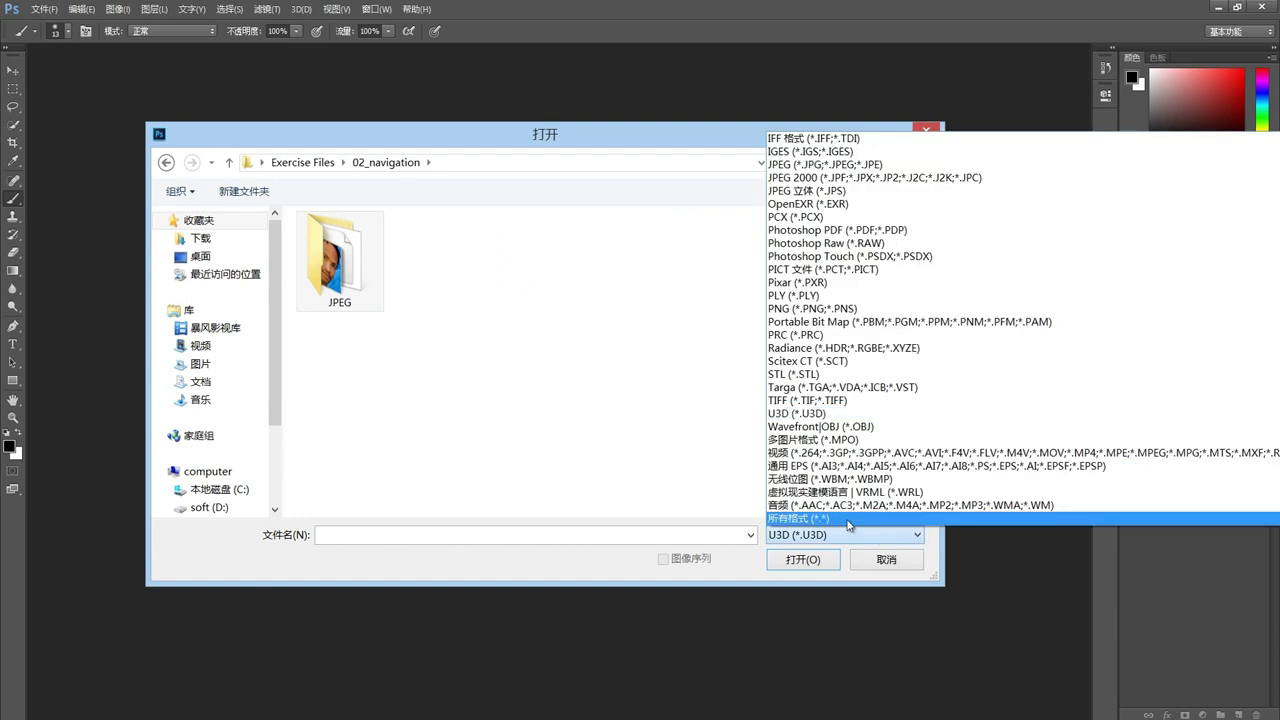
left_click(846, 520)
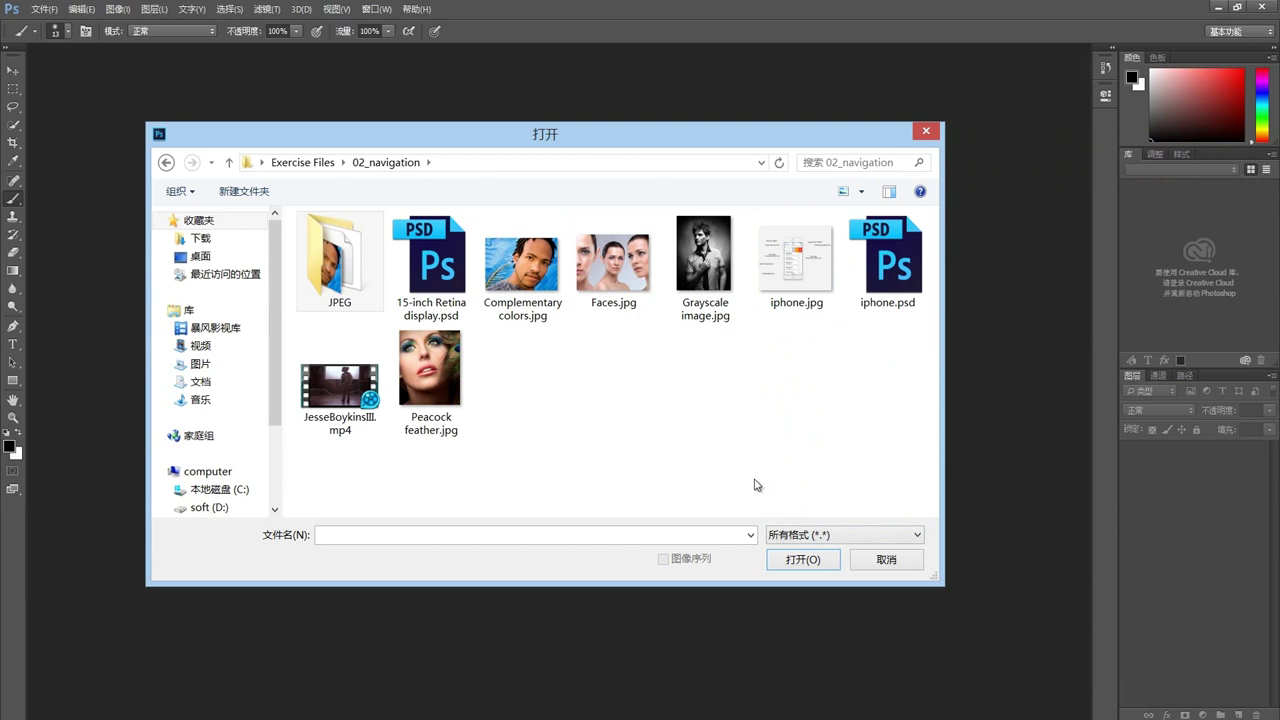
Open Complementary colors.jpg as a document, then close it.
left_click(523, 268)
double_click(523, 268)
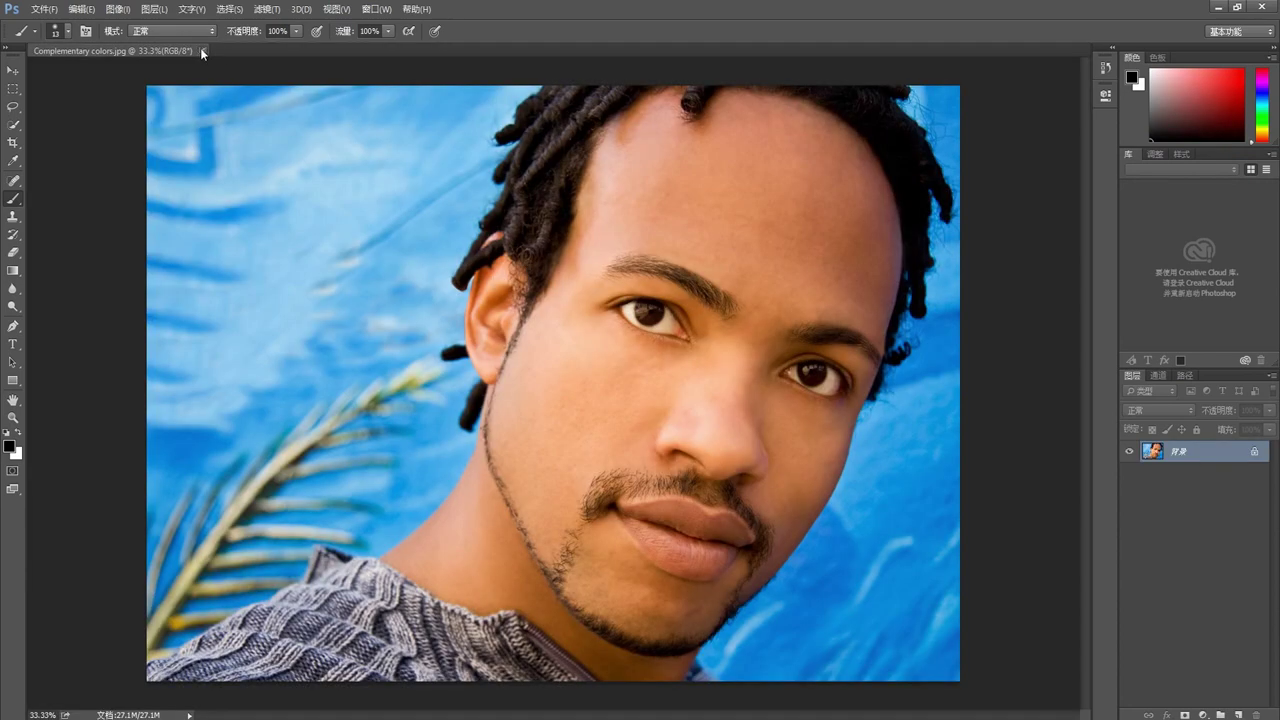
left_click(204, 50)
Reopen the Open dialog and marquee-select Complementary colors.jpg and Faces.jpg together.
double_click(492, 346)
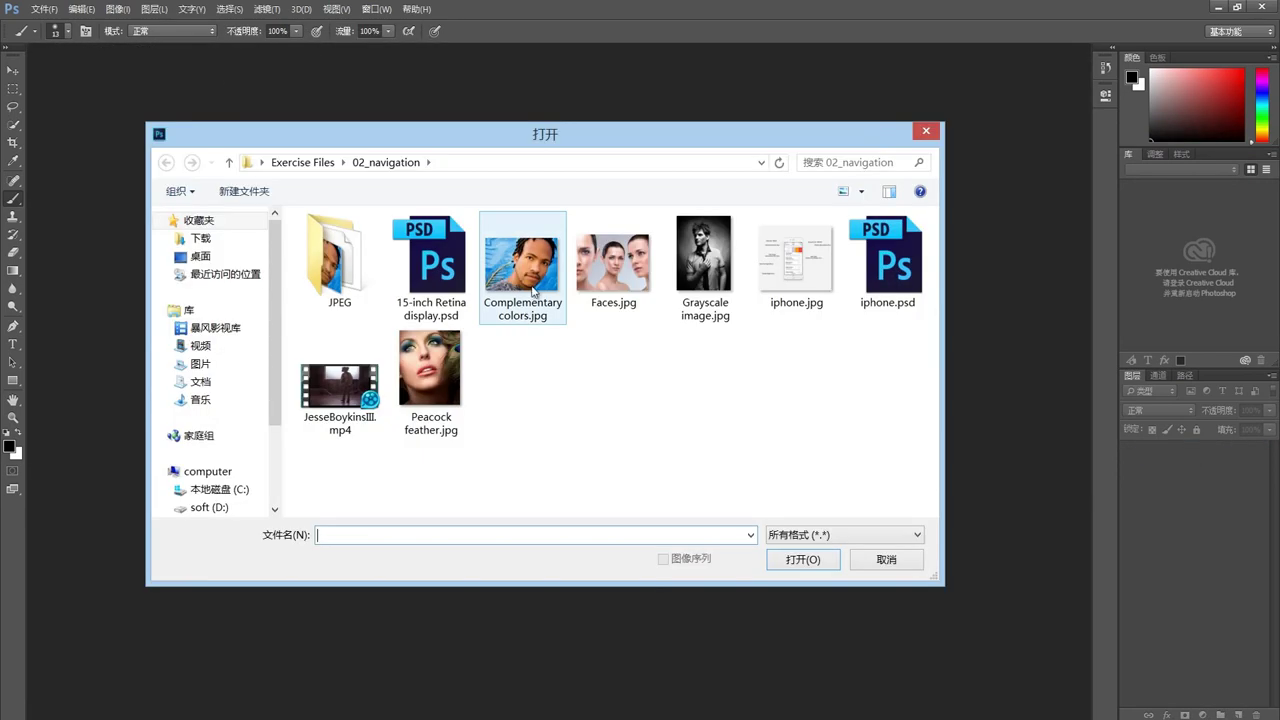
left_click(535, 290)
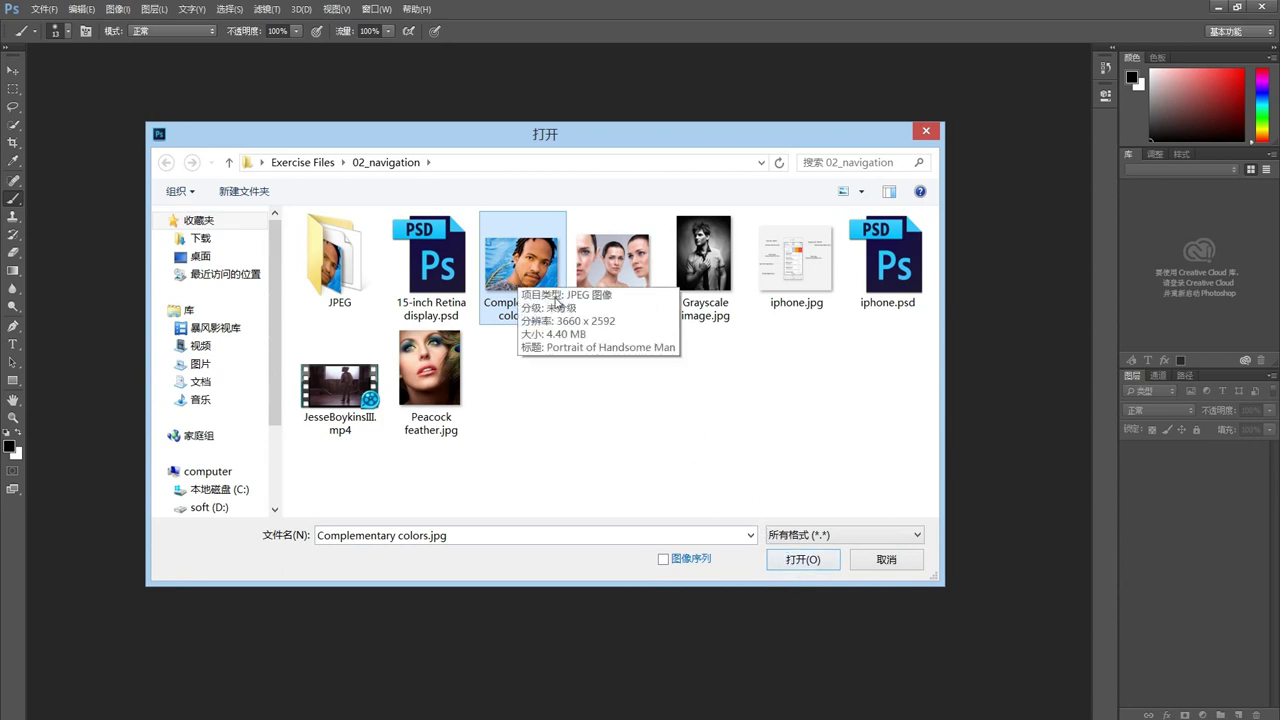
left_click(618, 385)
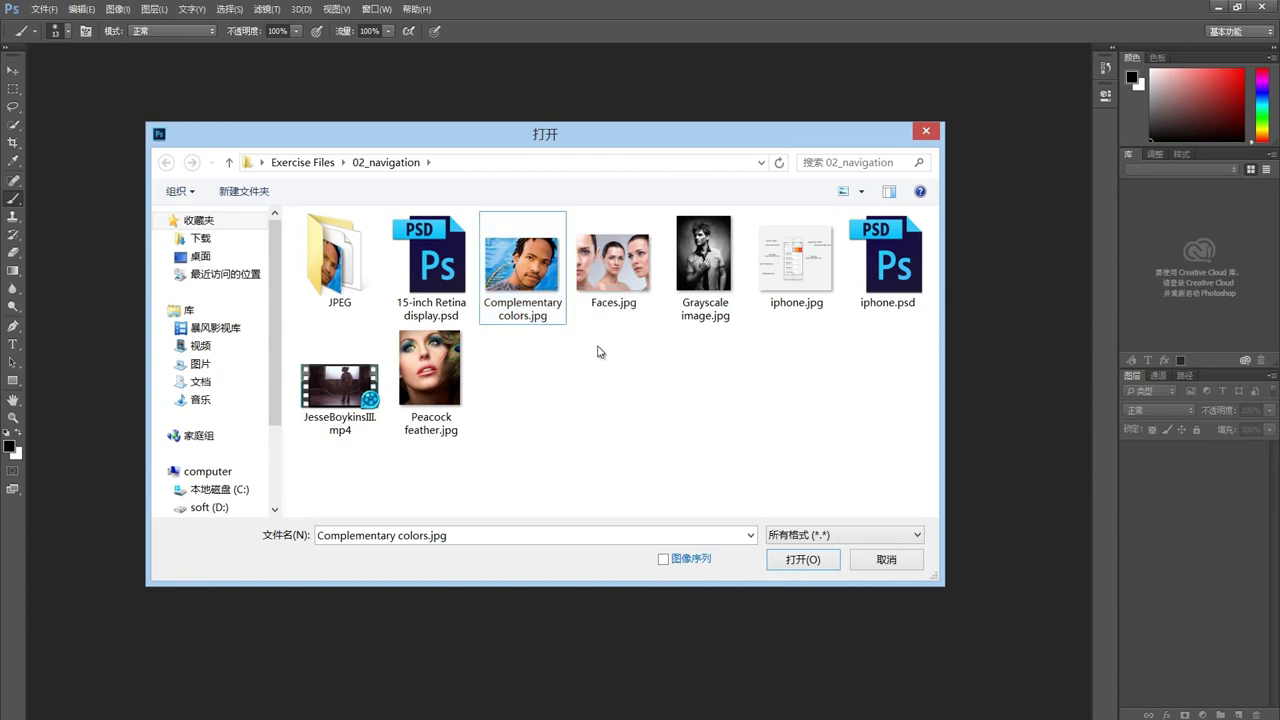
left_click_drag(600, 351, 520, 215)
Open Complementary colors.jpg and Faces.jpg, compare their tabs, then close Faces and Complementary colors.
left_click(792, 562)
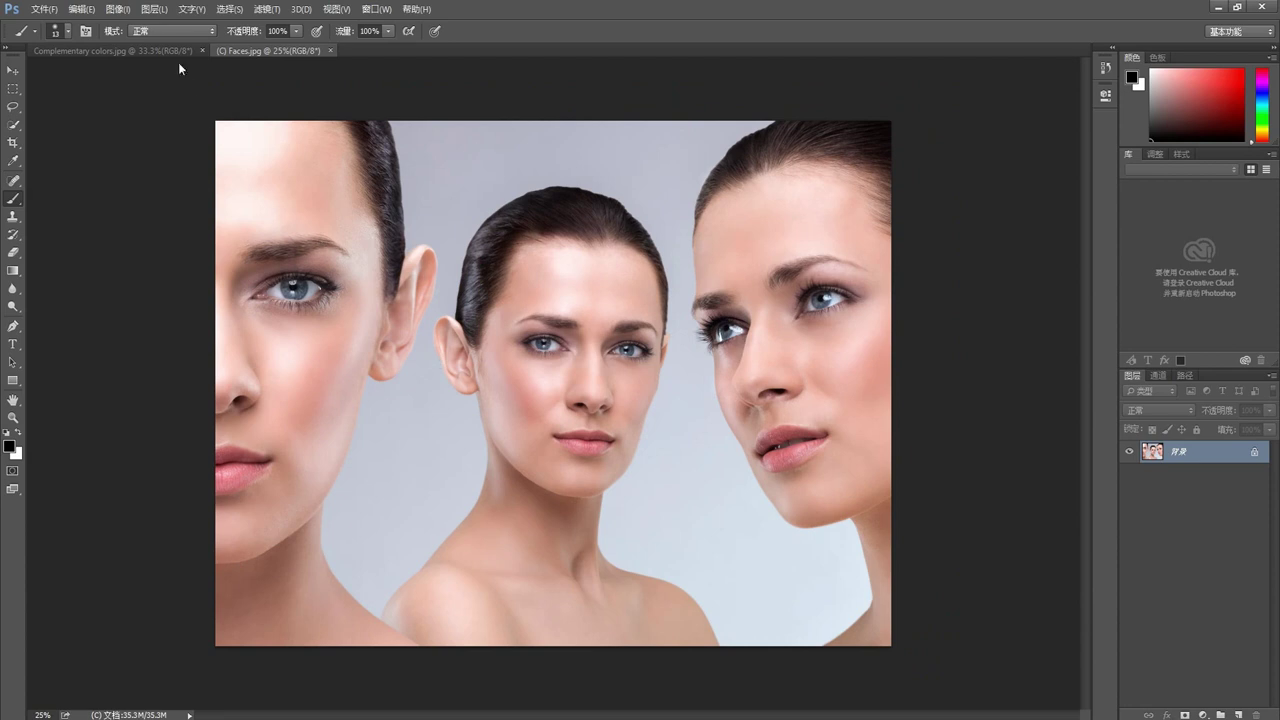
left_click(162, 50)
left_click(230, 50)
left_click(329, 50)
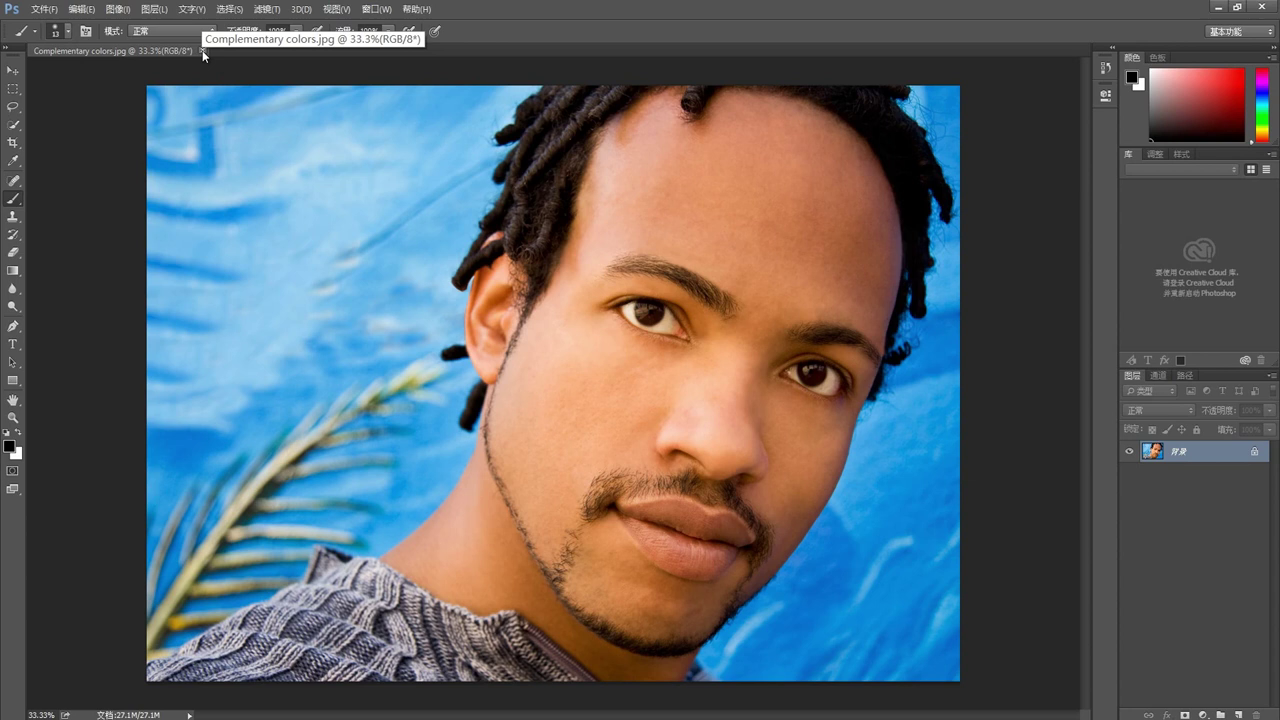
left_click(202, 50)
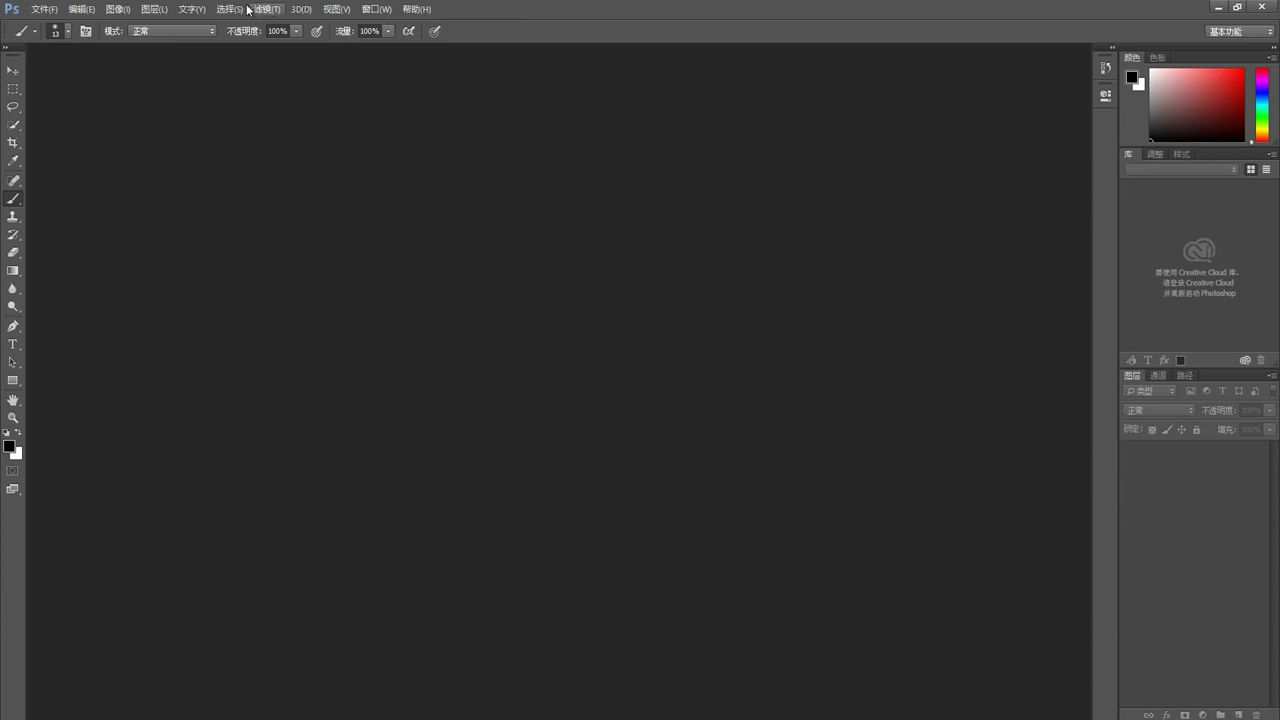
Open the File (文件) menu.
left_click(44, 10)
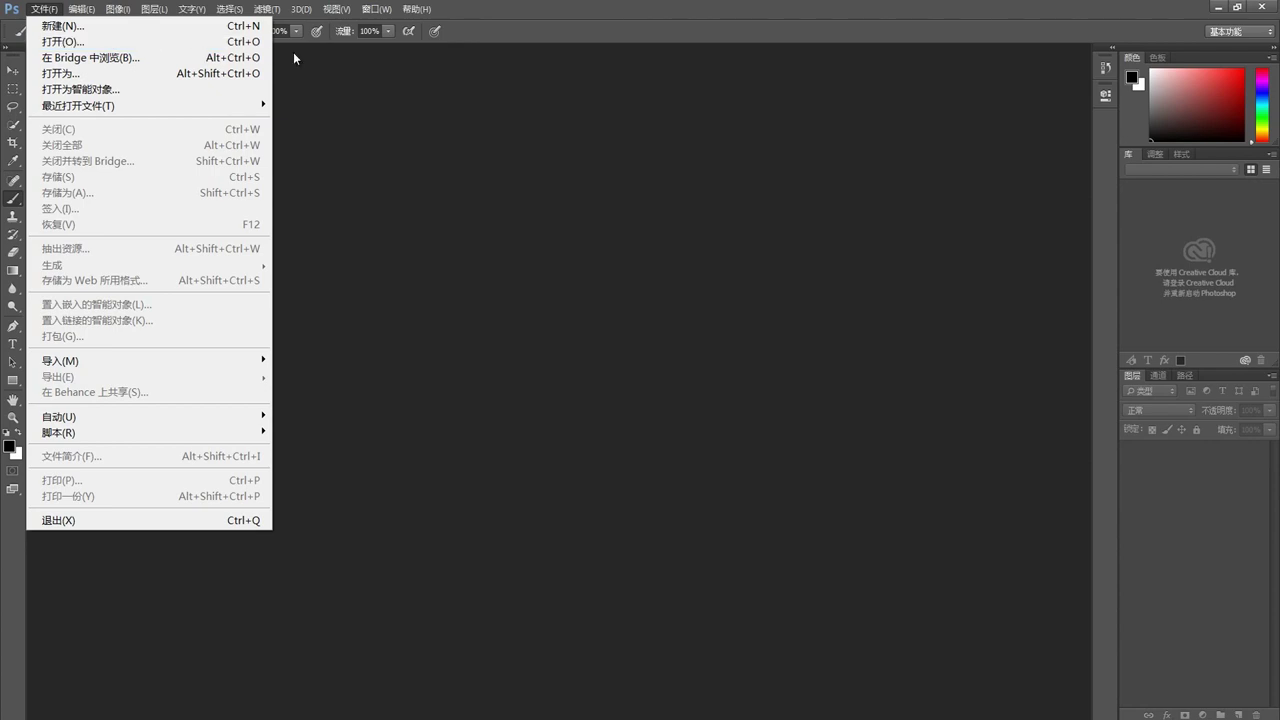
Open Complementary colors.jpg through the Ctrl+O dialog, then close its document.
key("ctrl+o")
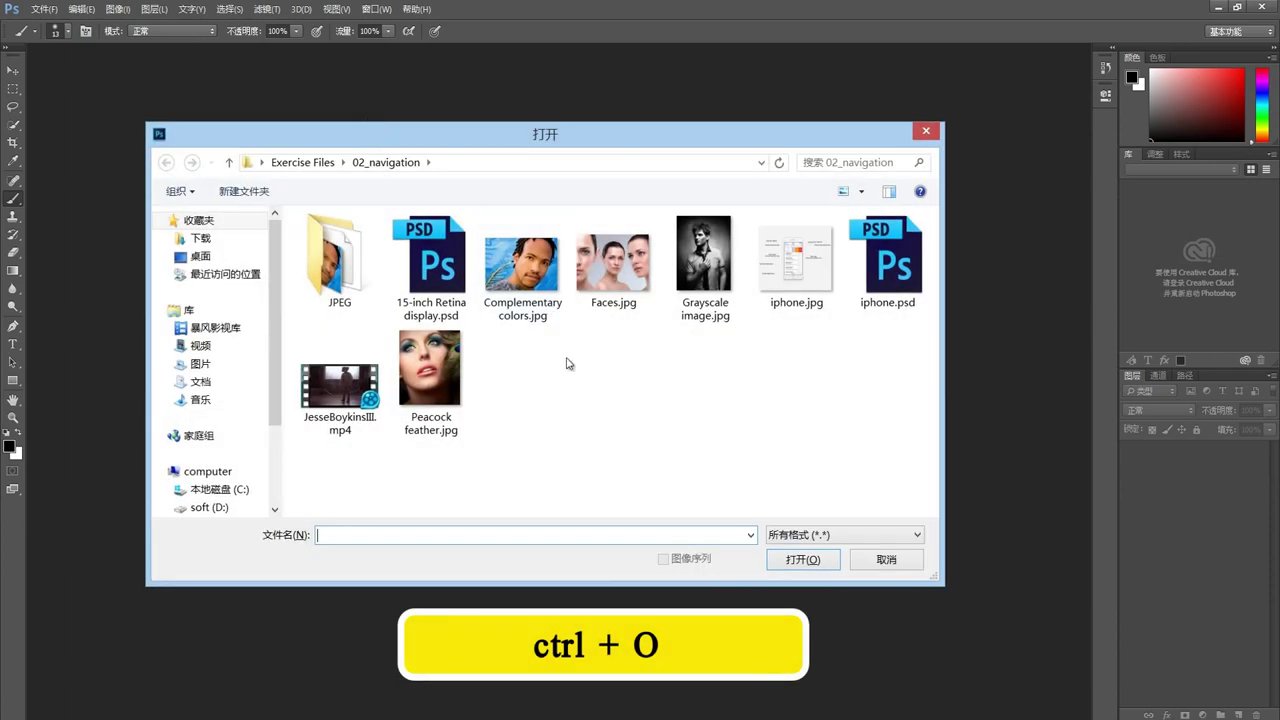
left_click(544, 272)
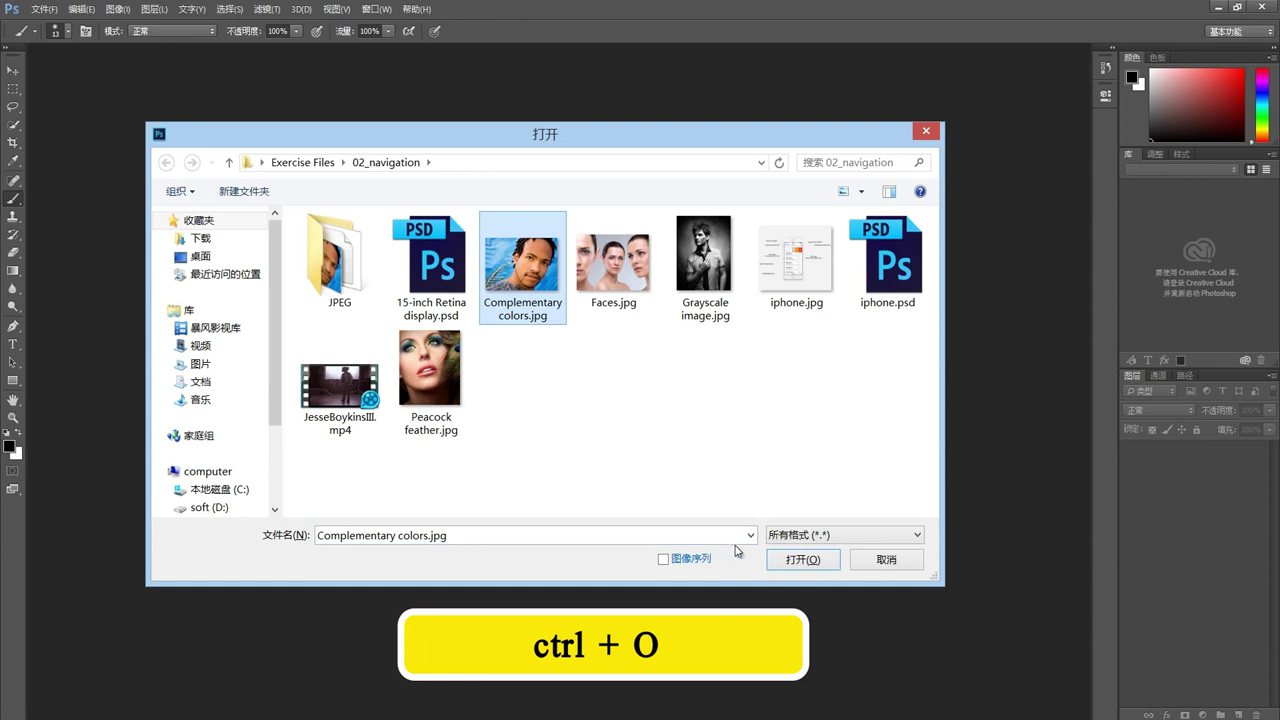
left_click(805, 560)
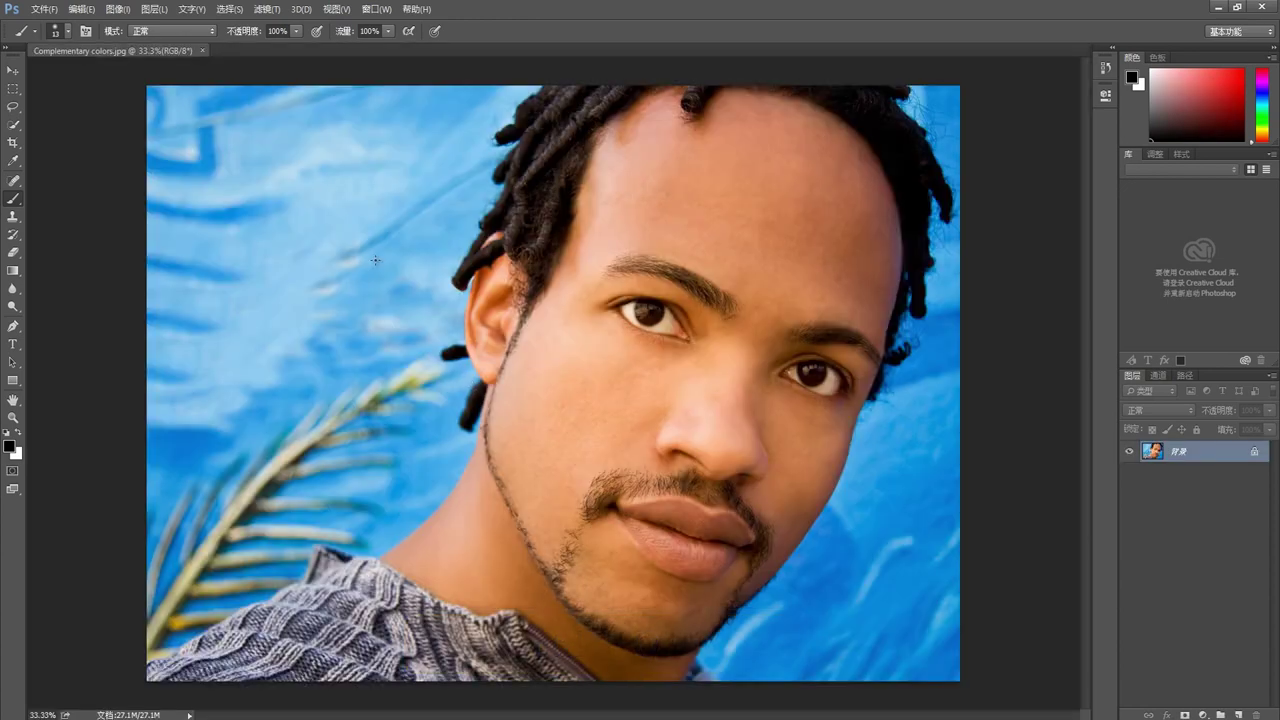
left_click(203, 49)
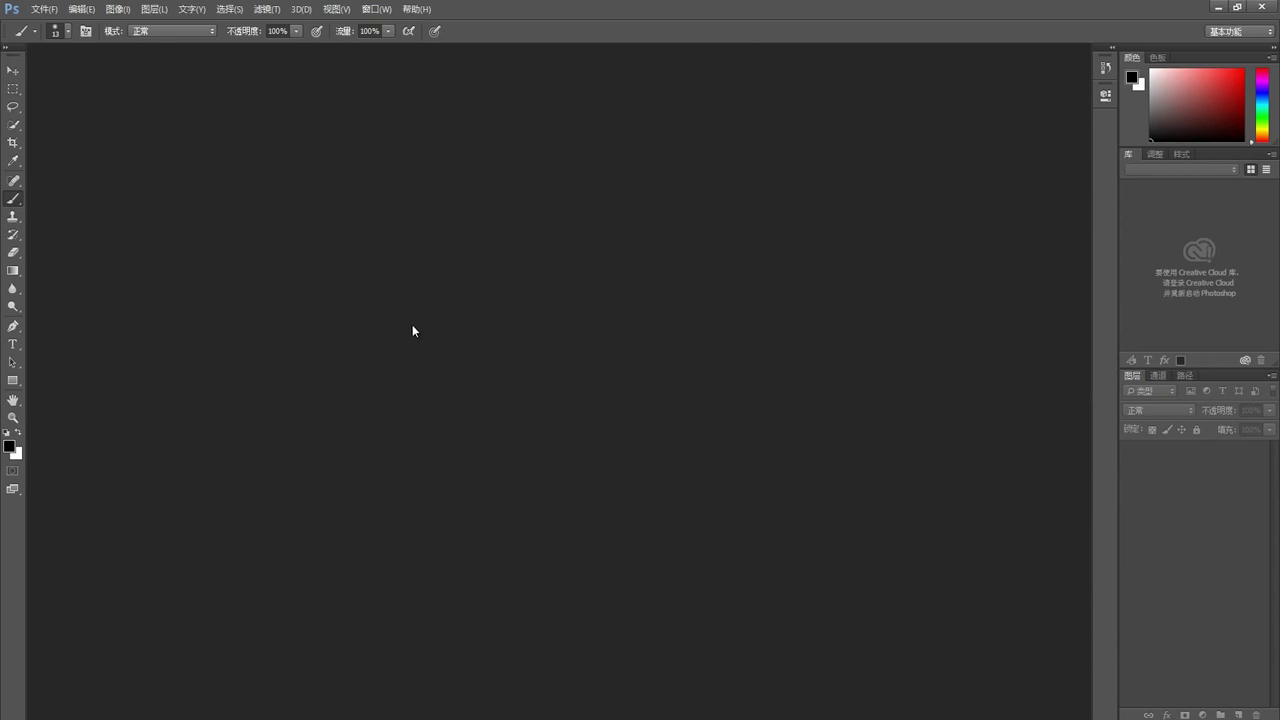
Launch Adobe Bridge via File > Browse in Bridge.
left_click(45, 9)
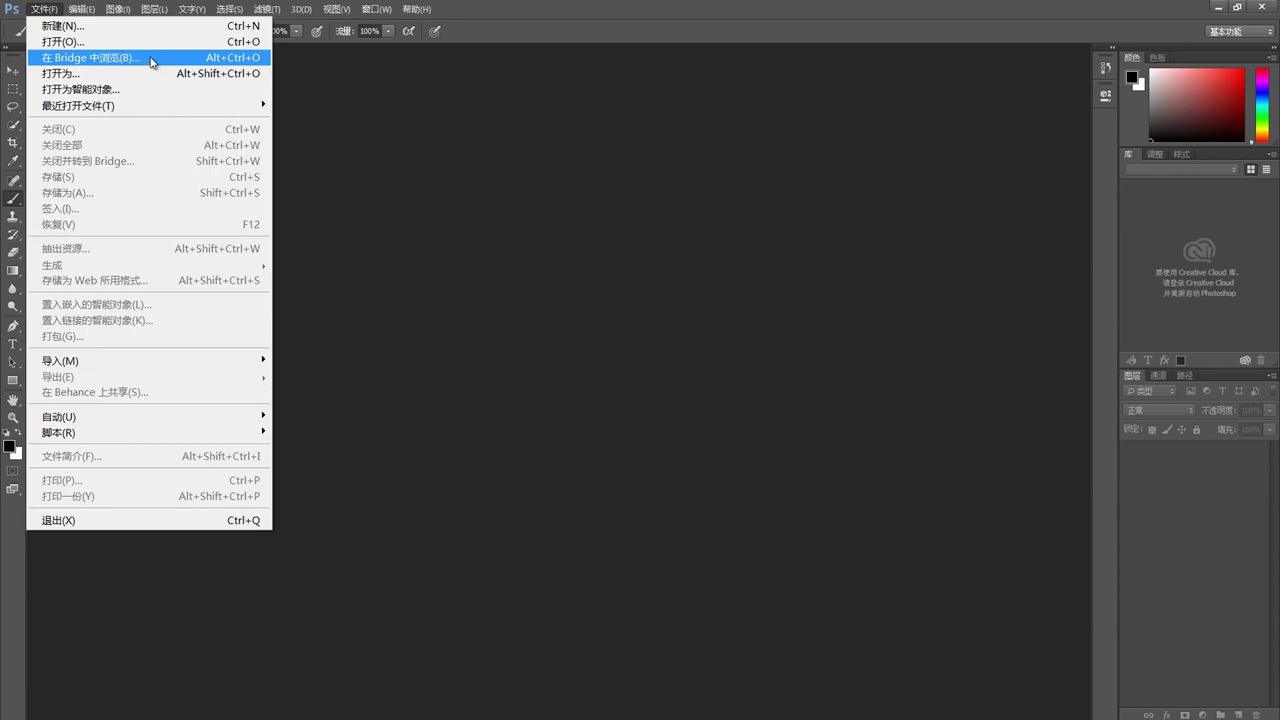
left_click(152, 62)
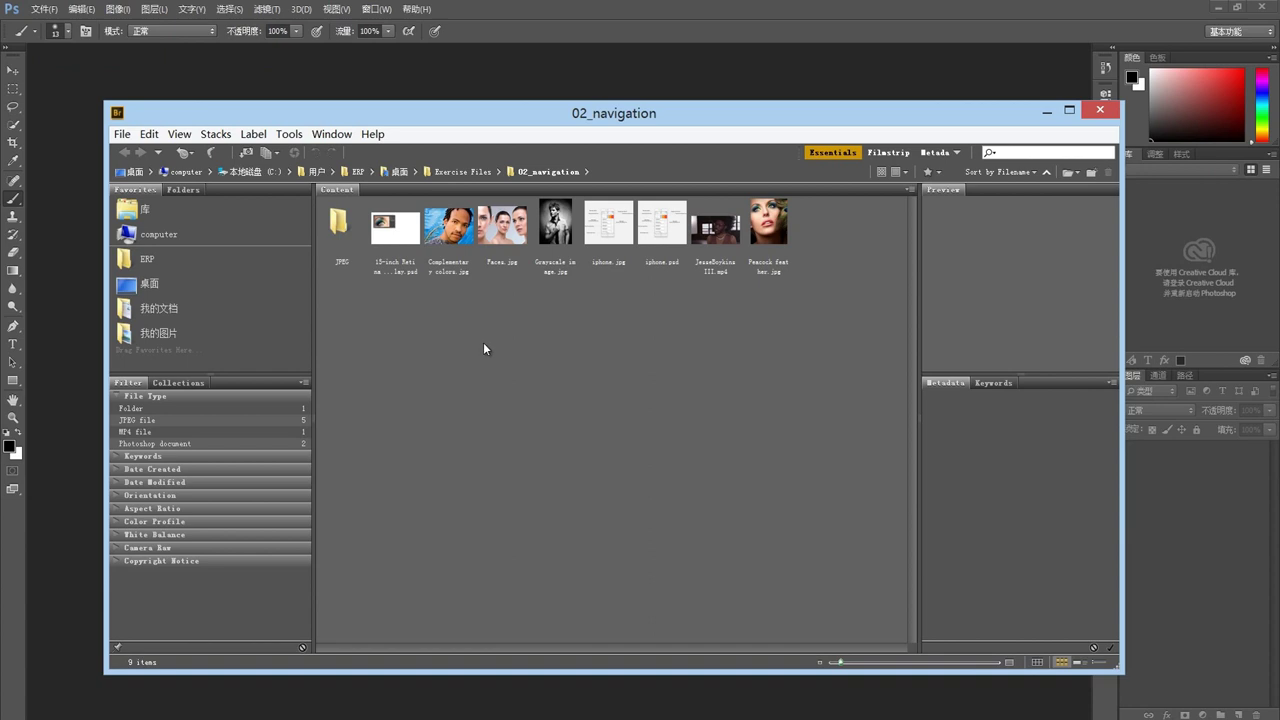
Nudge the Bridge window up and preview 15-inch Retina display.psd (2880 x 1800, 144 ppi, RGB).
mouse_move(539, 118)
left_mouse_down()
mouse_move(517, 108)
mouse_move(532, 103)
left_mouse_up()
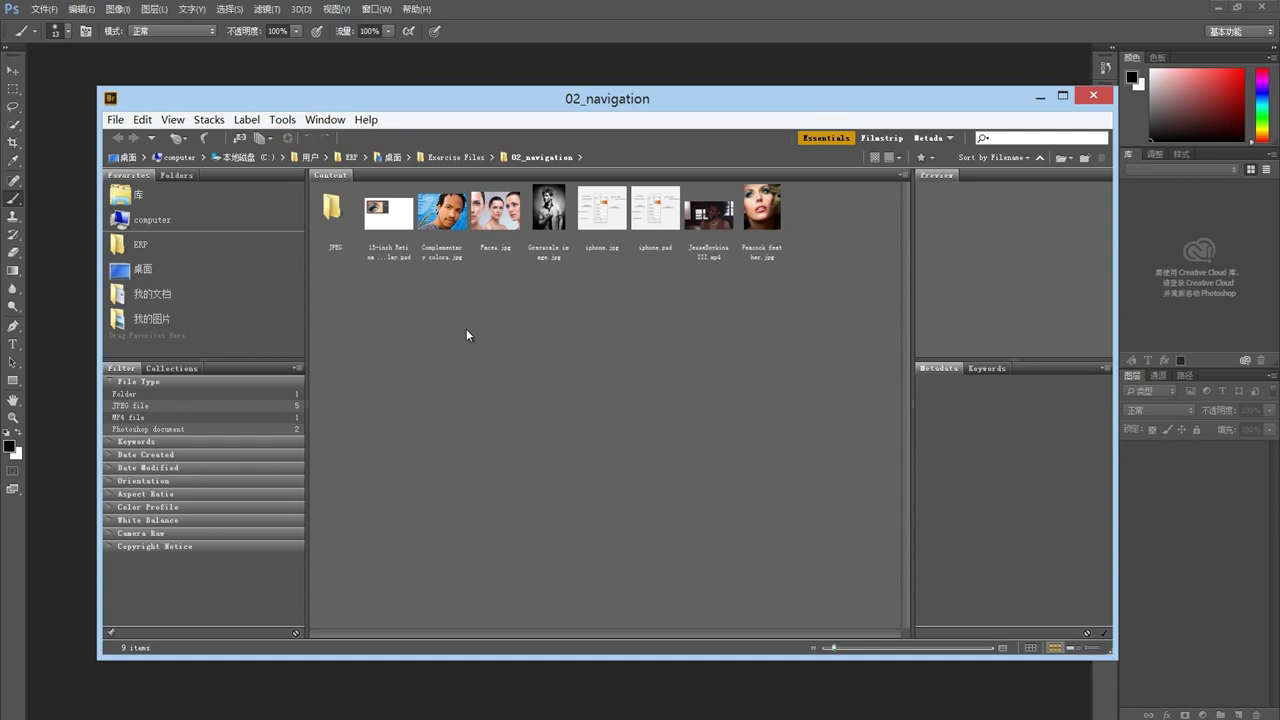
left_click(397, 224)
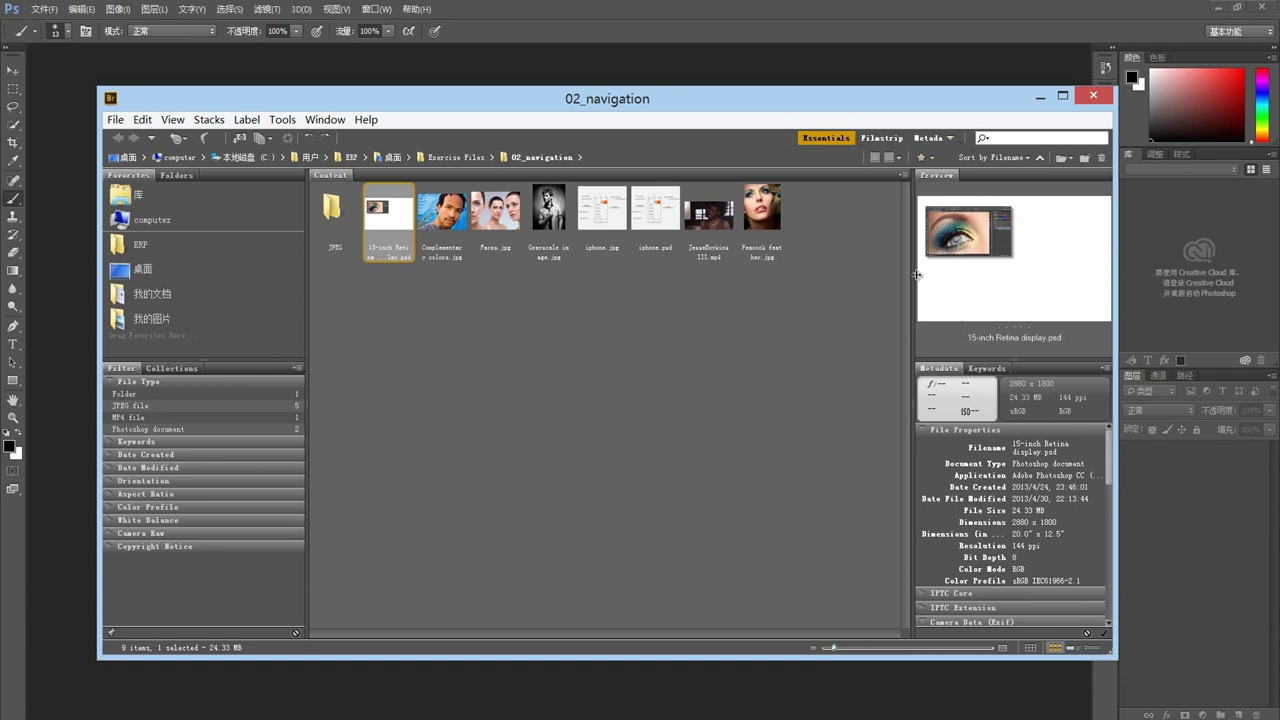
Widen the preview/metadata panel and size the content thumbnails to four per row.
left_click_drag(913, 281, 810, 282)
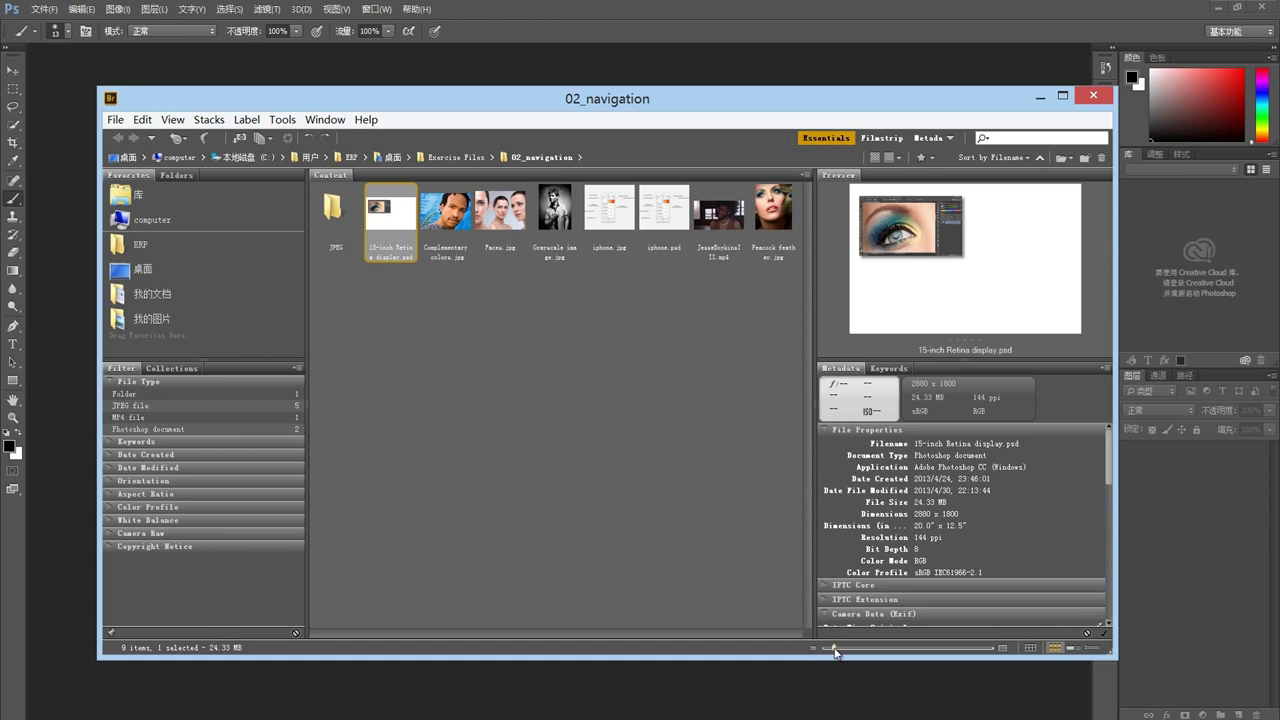
left_click_drag(835, 652, 881, 652)
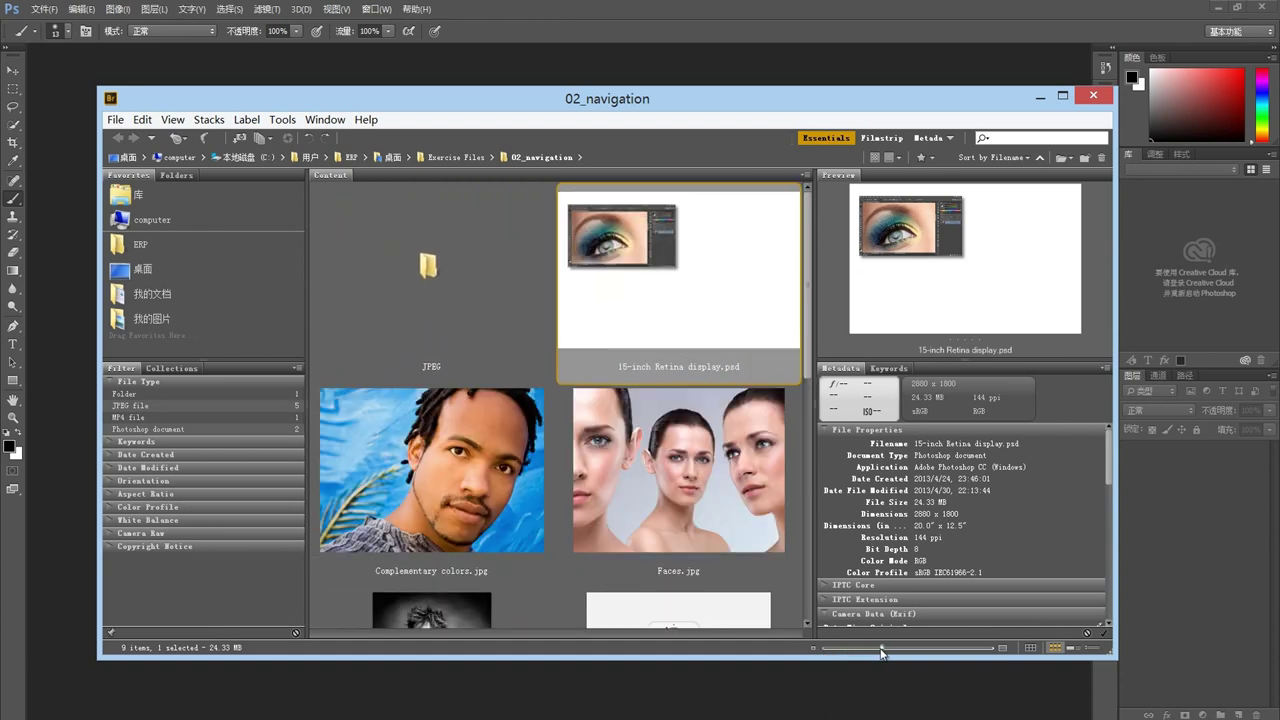
left_click_drag(881, 652, 861, 652)
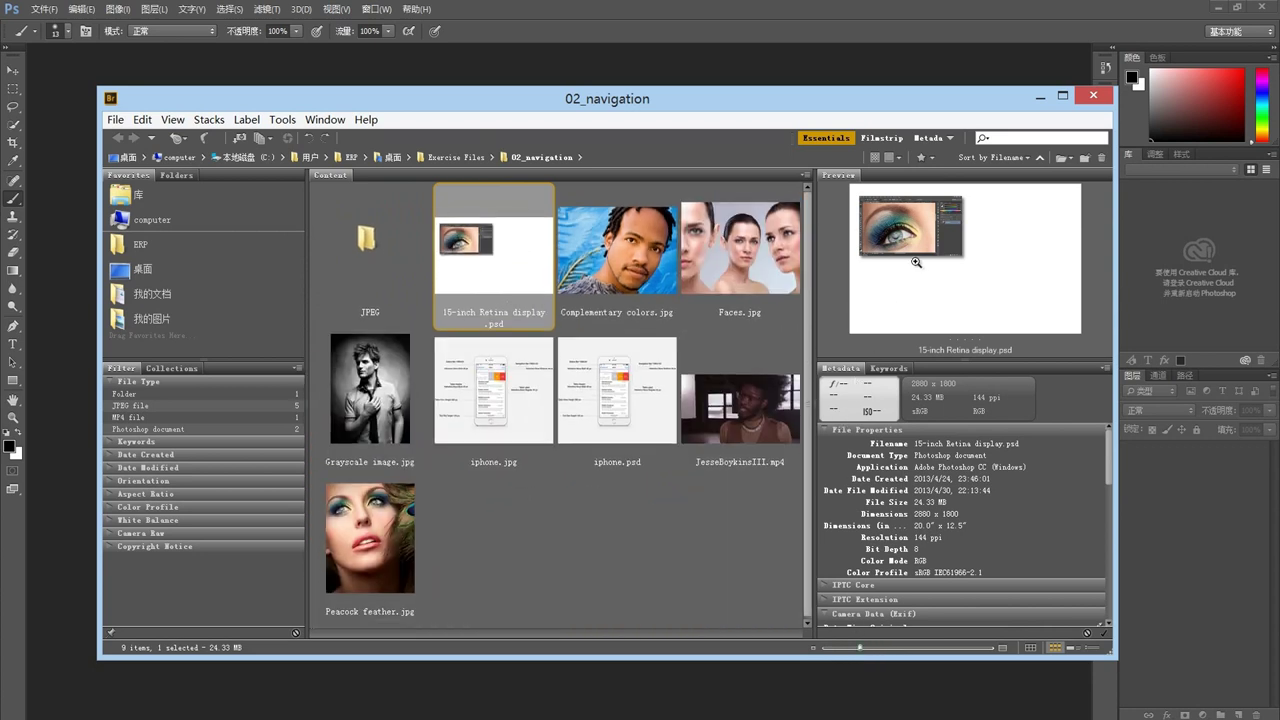
left_click(951, 141)
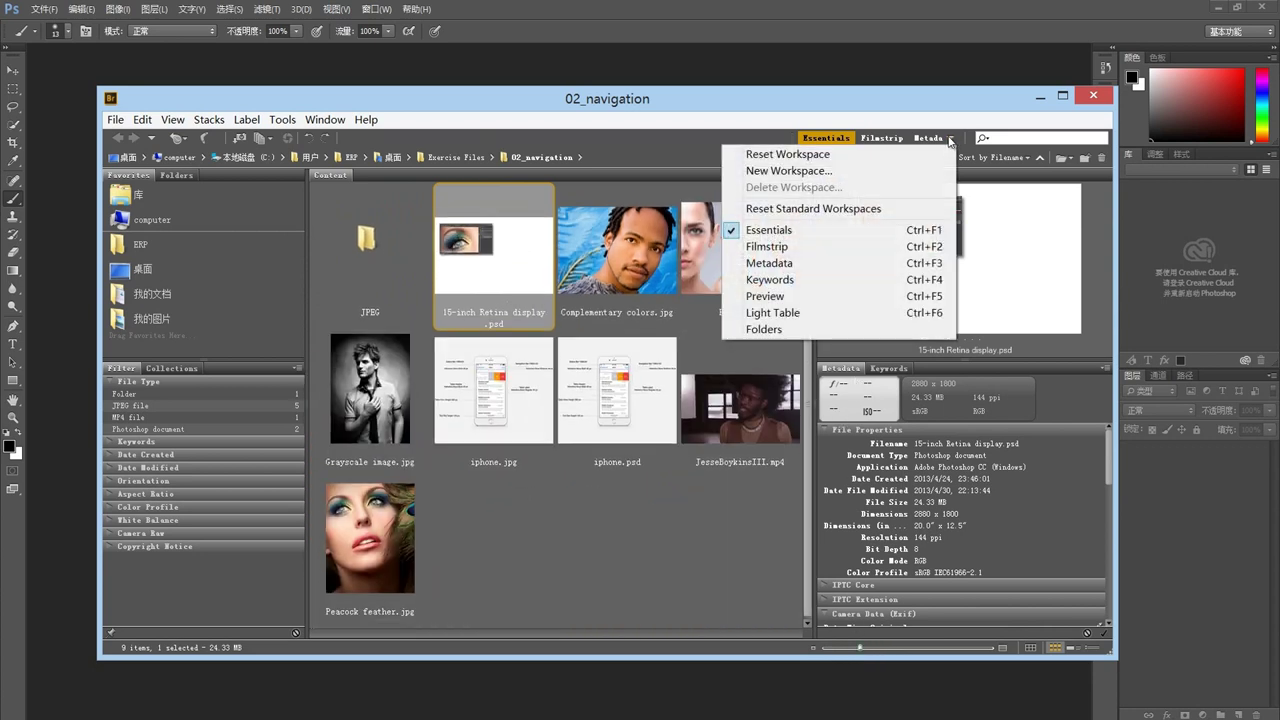
In the Filmstrip layout, preview Complementary colors, Faces and Grayscale image, and play JesseBoykinsIII.mp4.
left_click(763, 247)
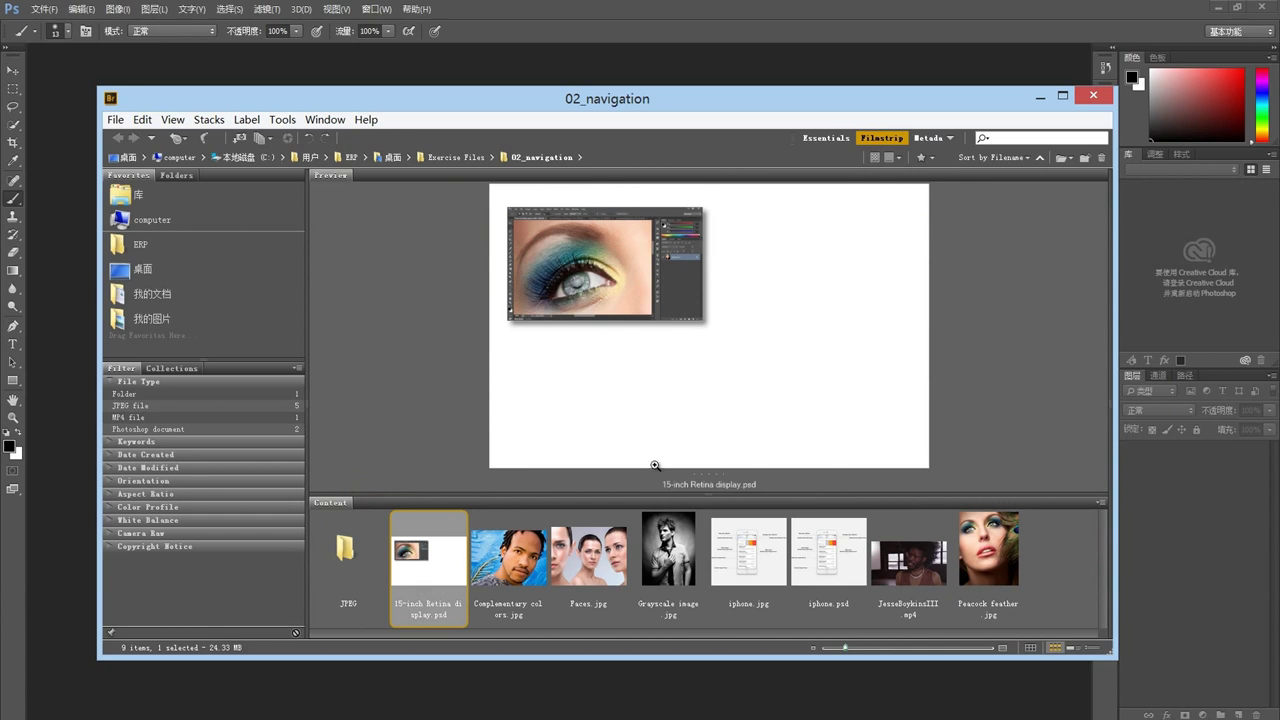
left_click(513, 574)
left_click(592, 572)
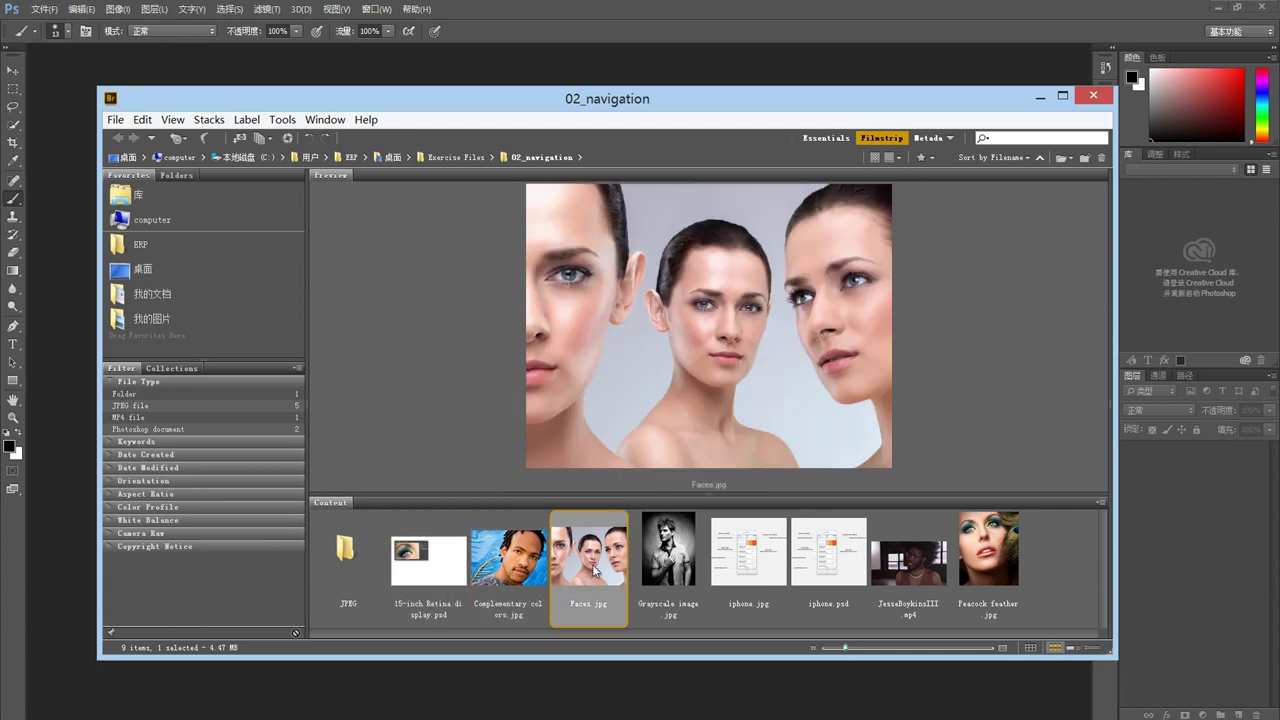
left_click(670, 570)
left_click(913, 572)
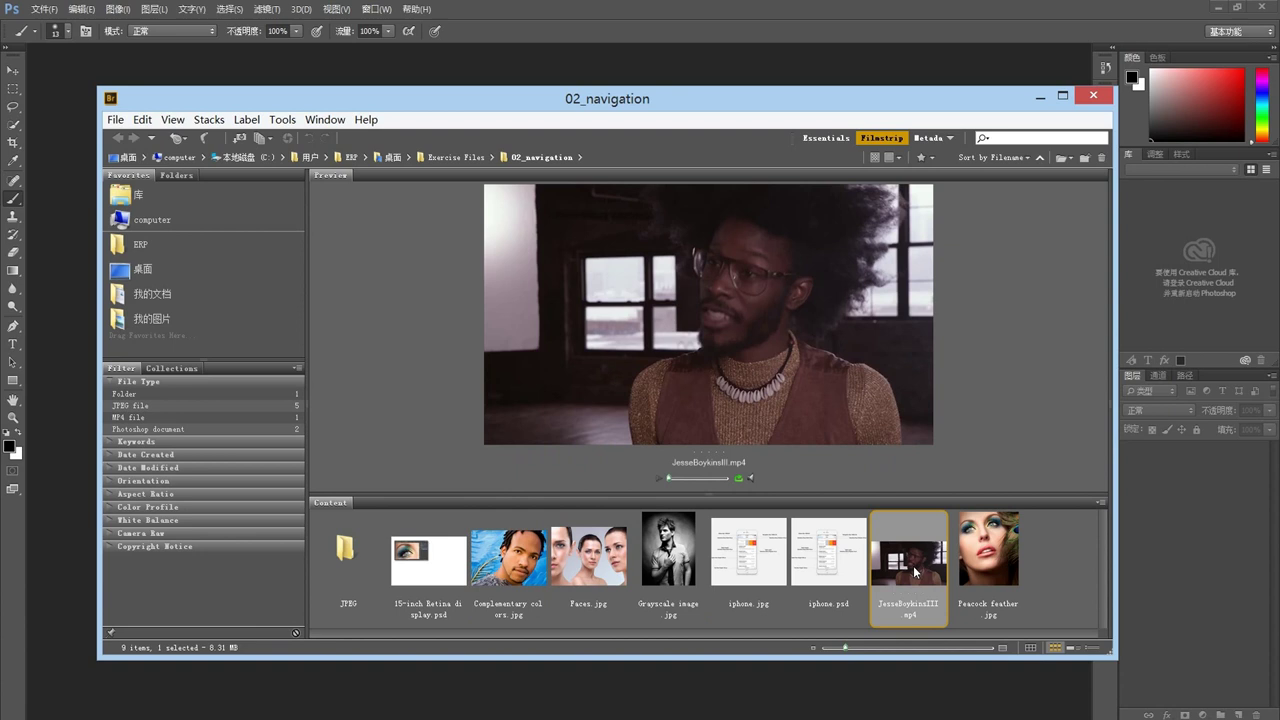
left_click(660, 479)
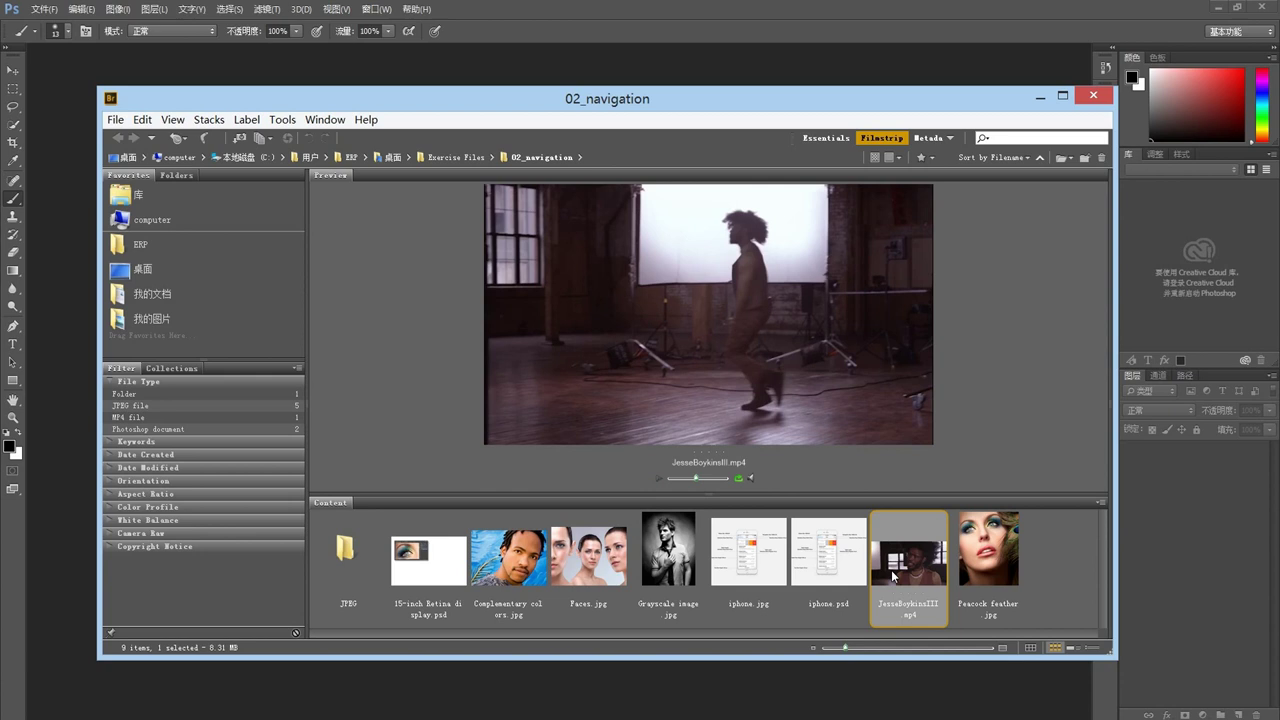
left_click(514, 565)
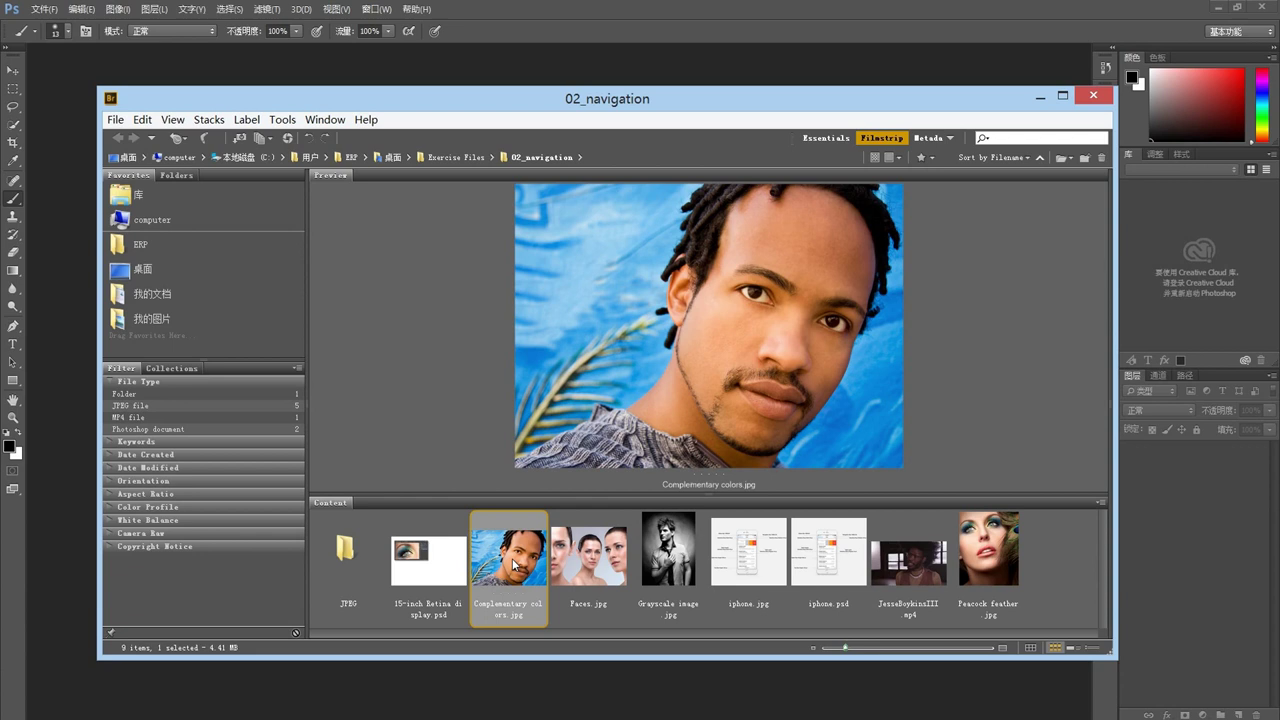
double_click(514, 565)
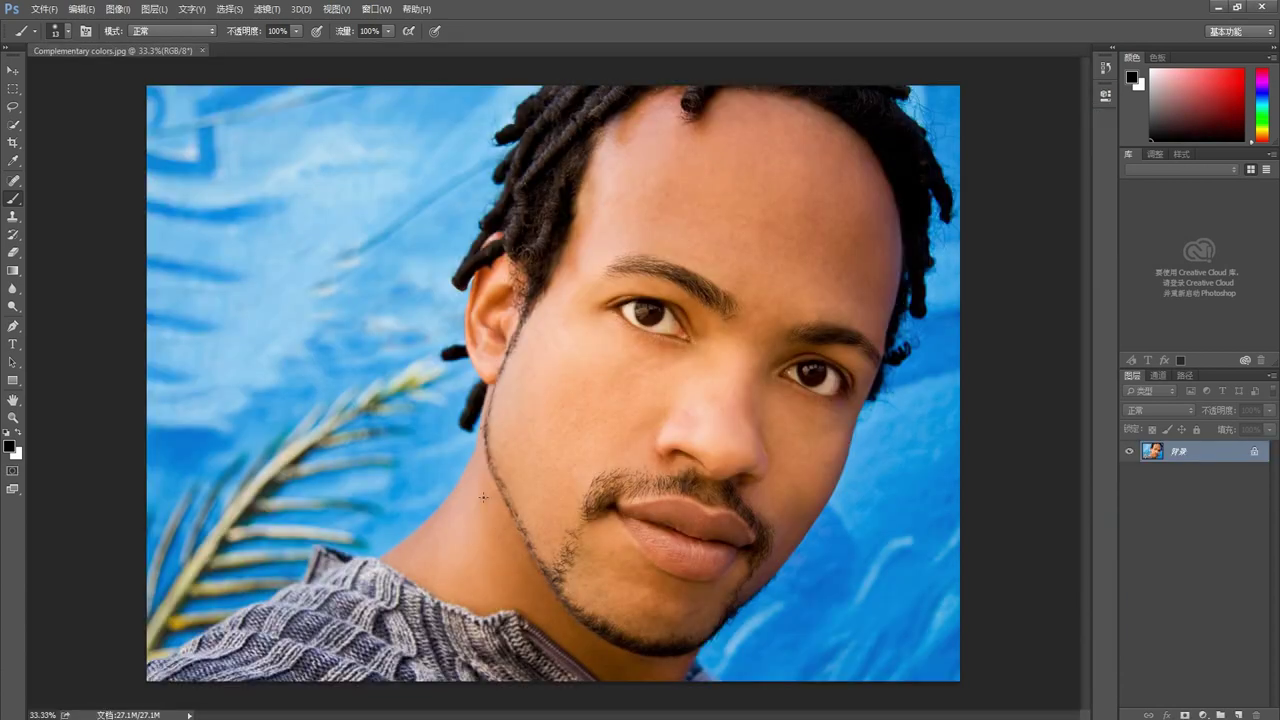
left_click(203, 50)
left_click(44, 9)
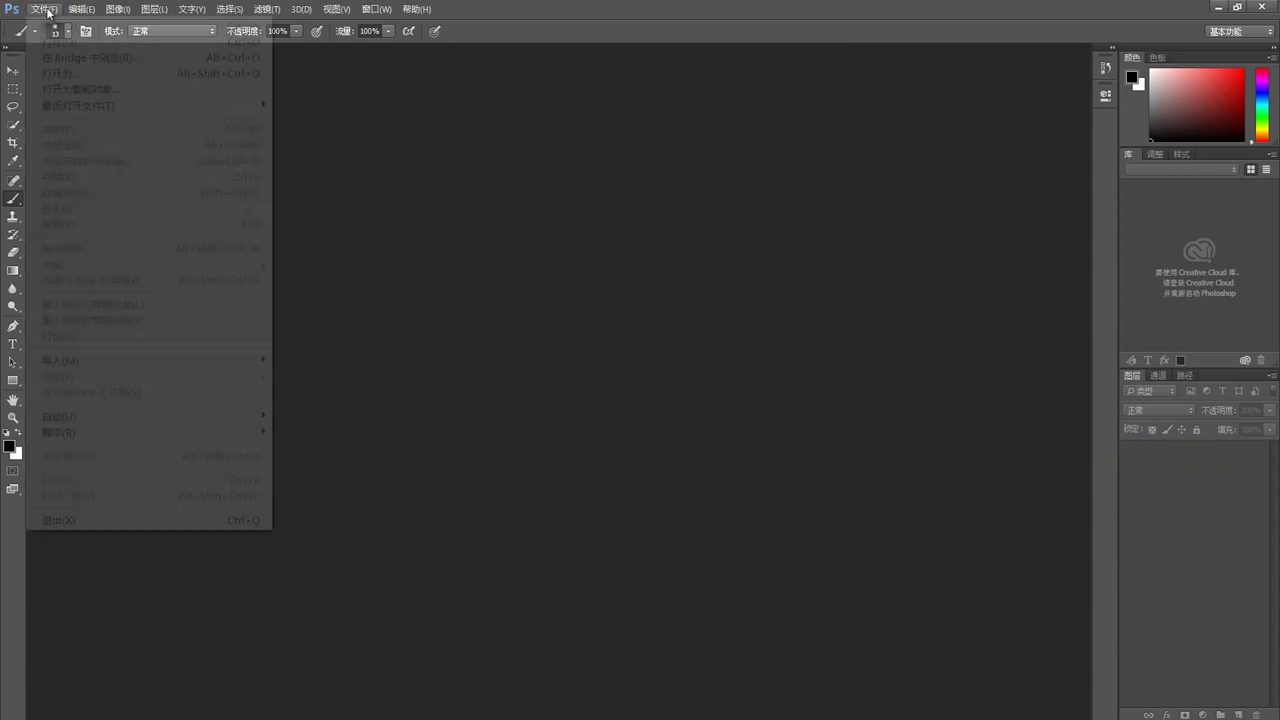
left_click(90, 63)
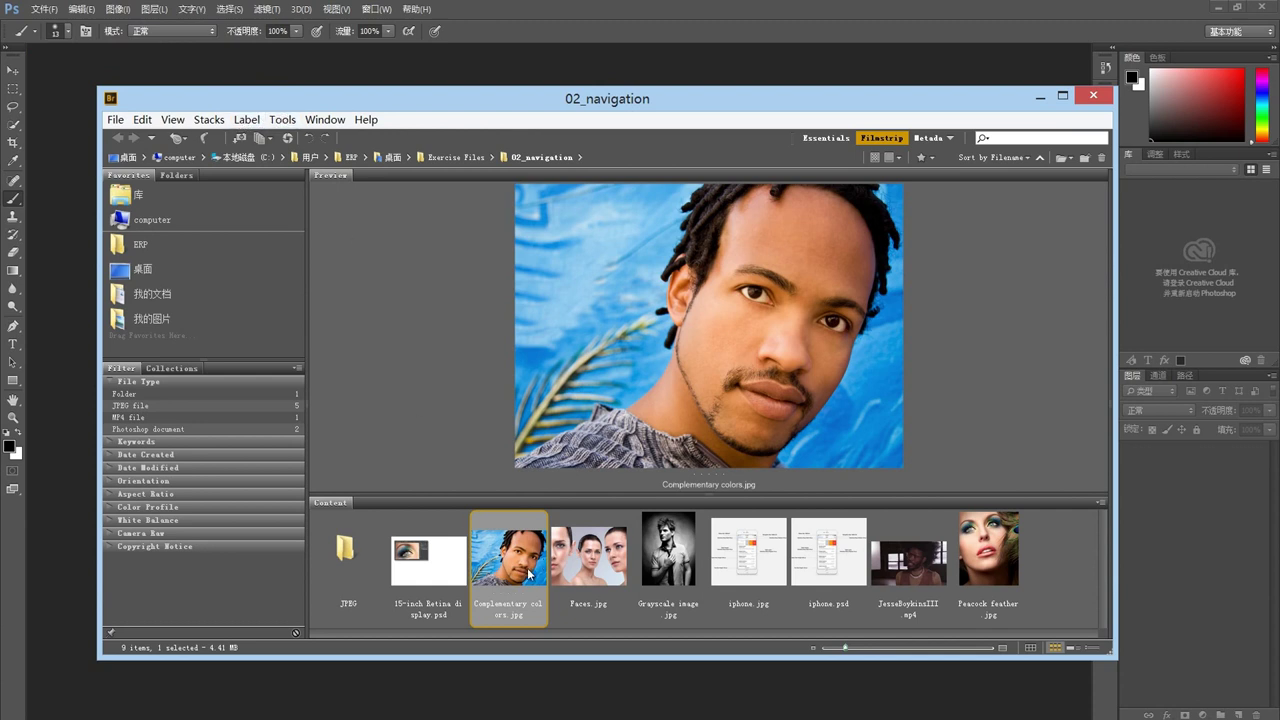
left_click(283, 120)
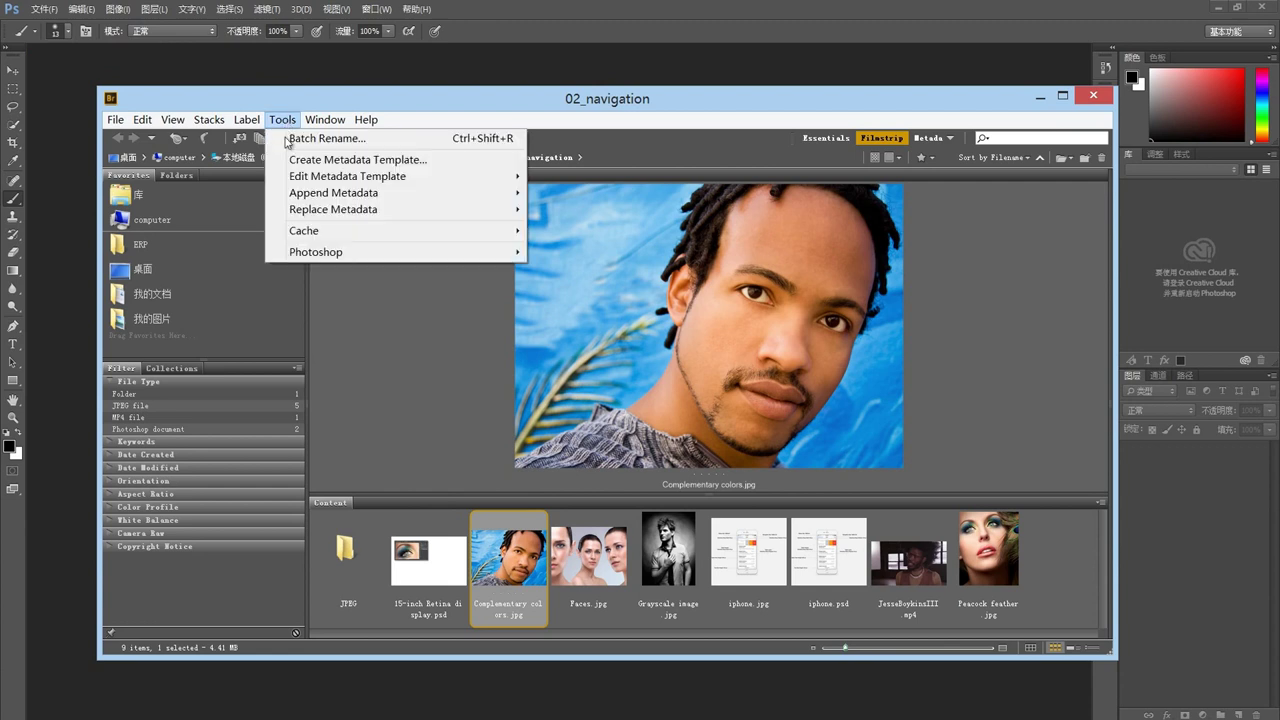
mouse_move(316, 252)
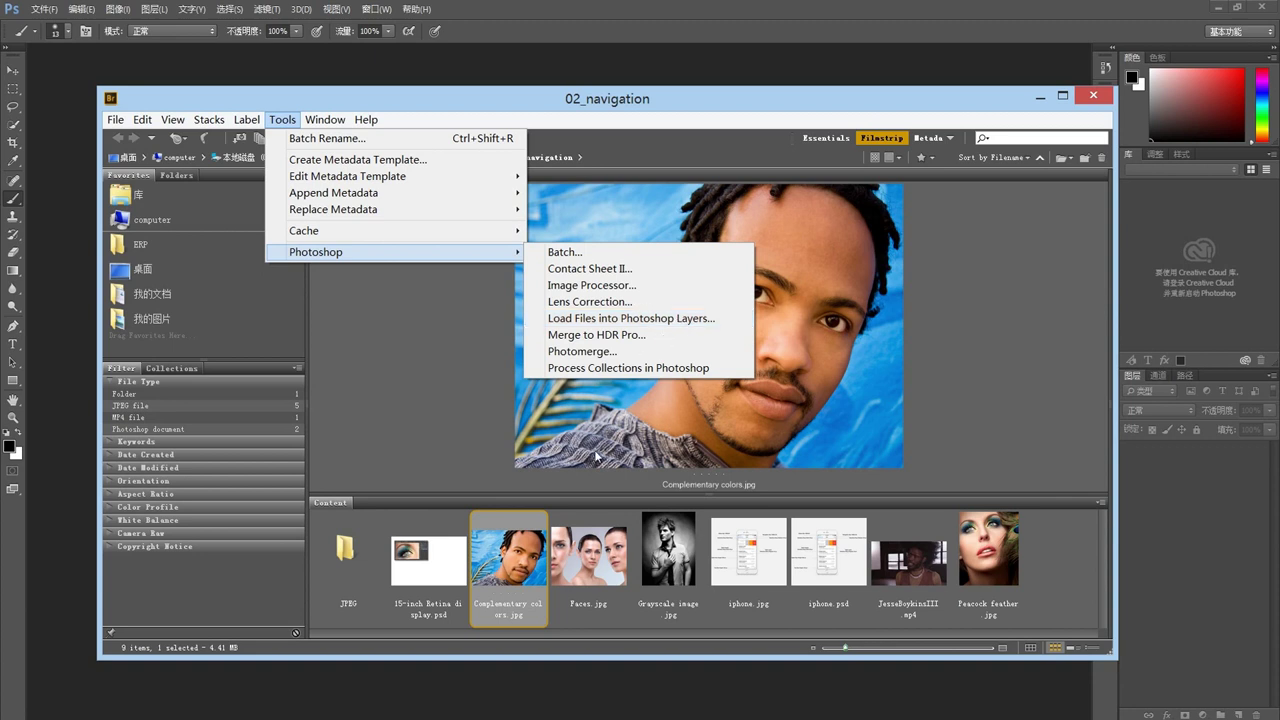
left_click(582, 565)
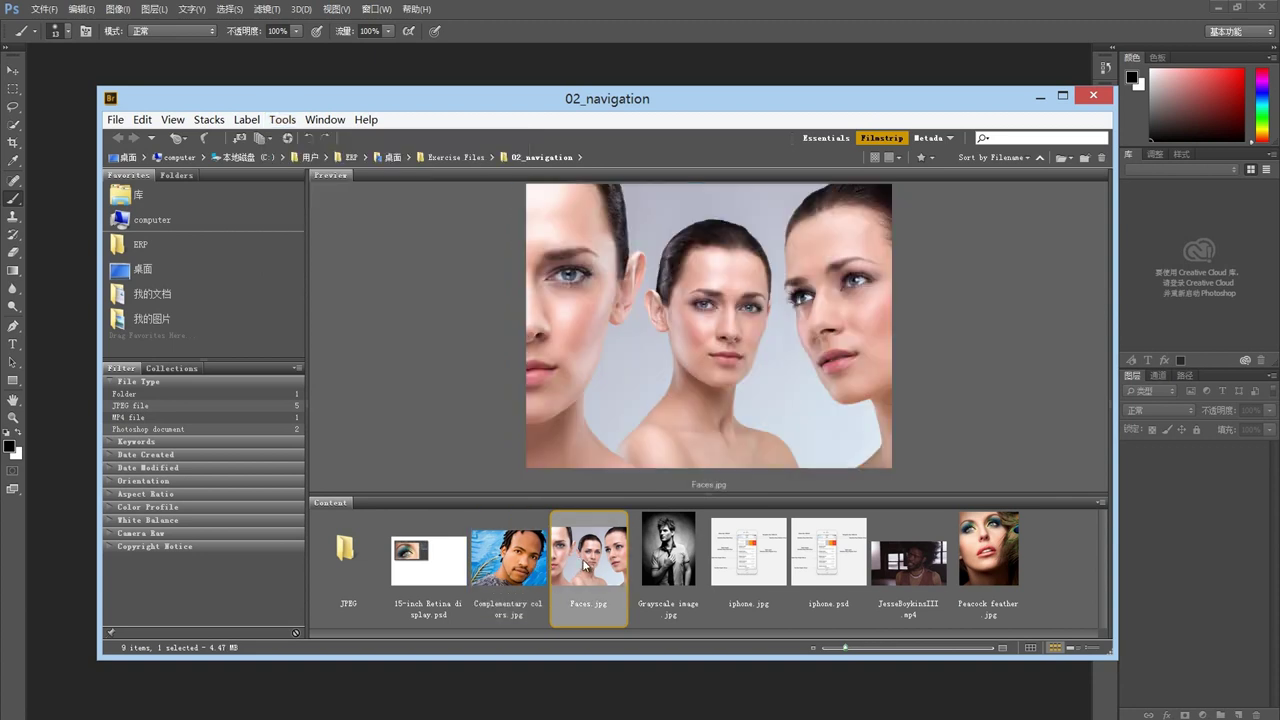
left_click(513, 570)
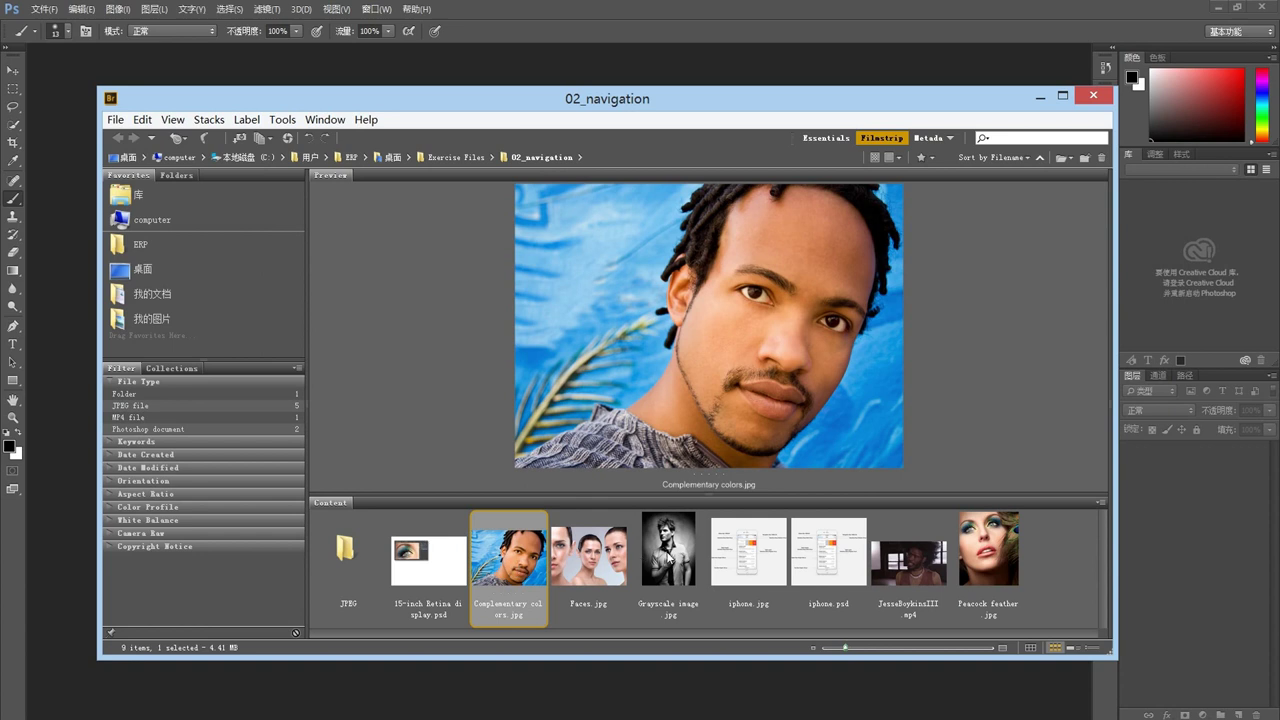
Select the three JPEGs and load them into Photoshop as layers via Tools > Photoshop.
left_click(668, 550, "shift")
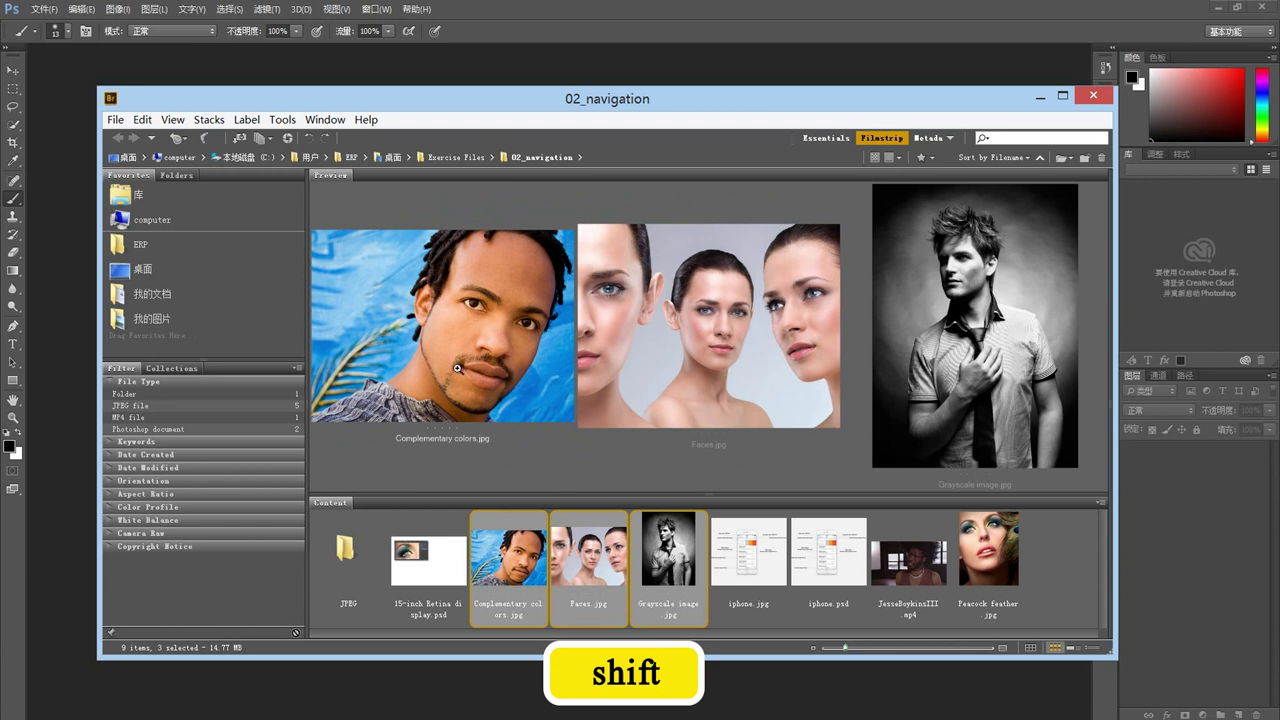
left_click(298, 124)
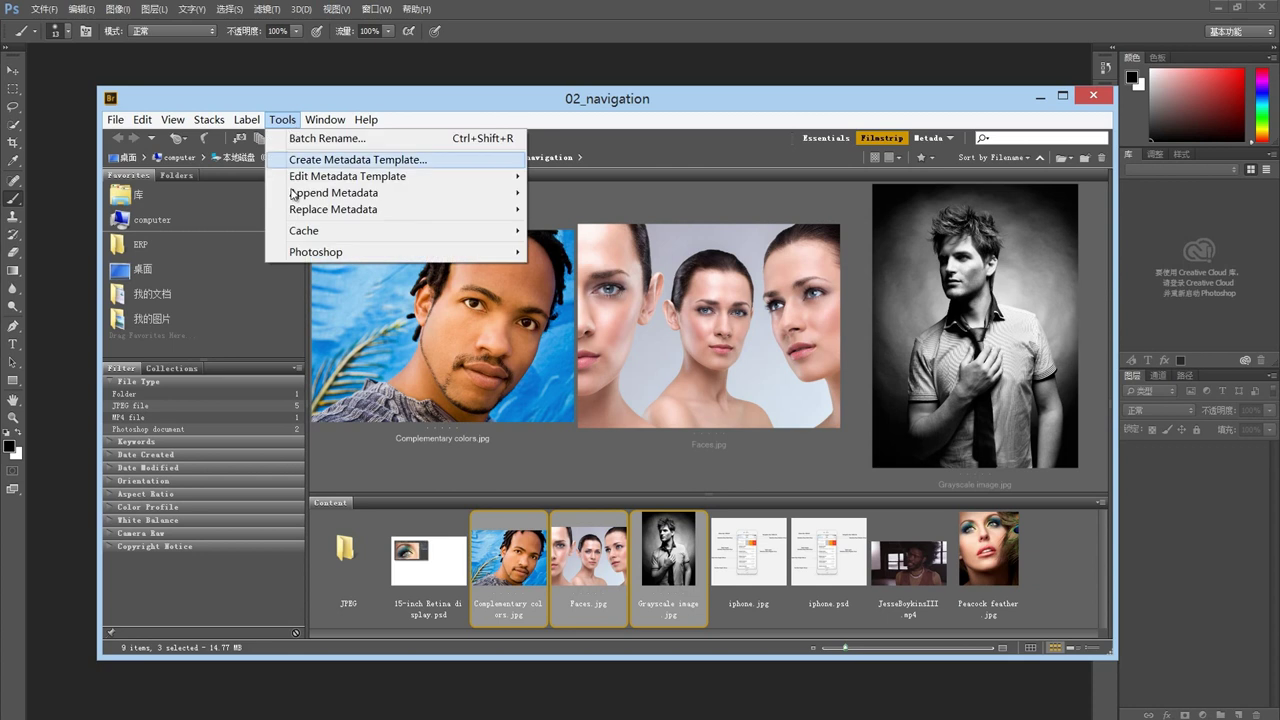
mouse_move(394, 252)
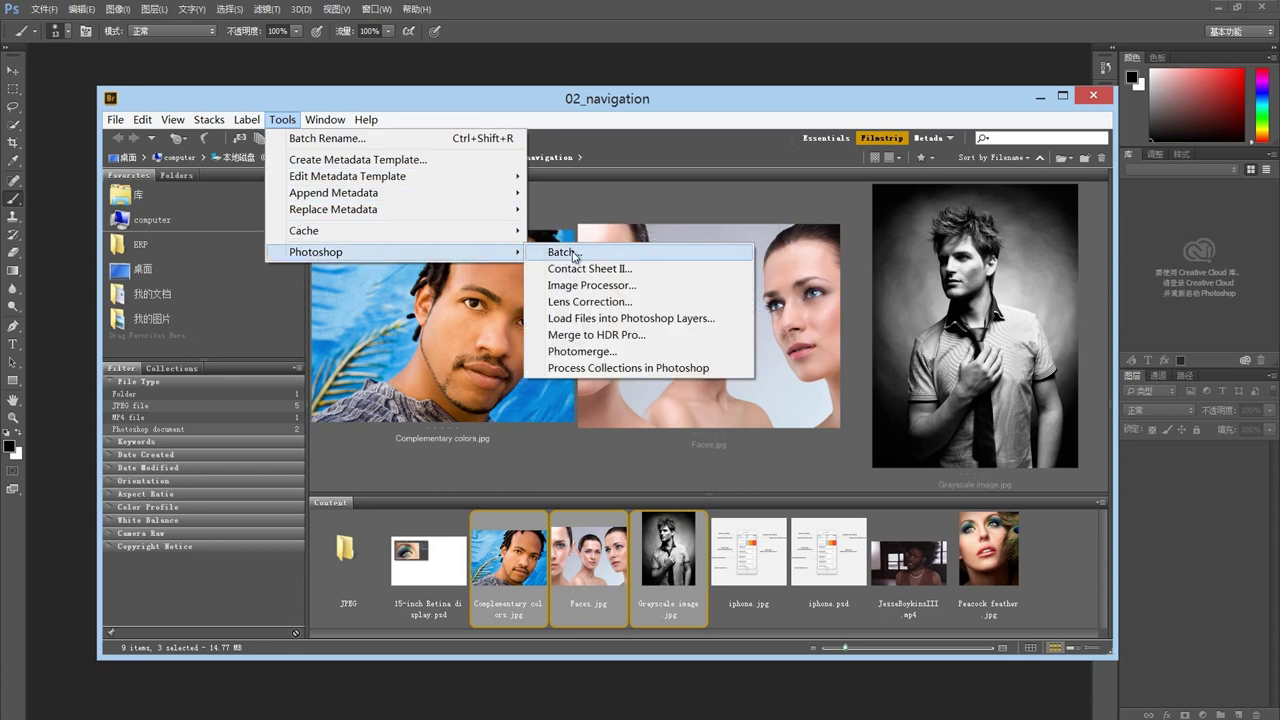
left_click(609, 318)
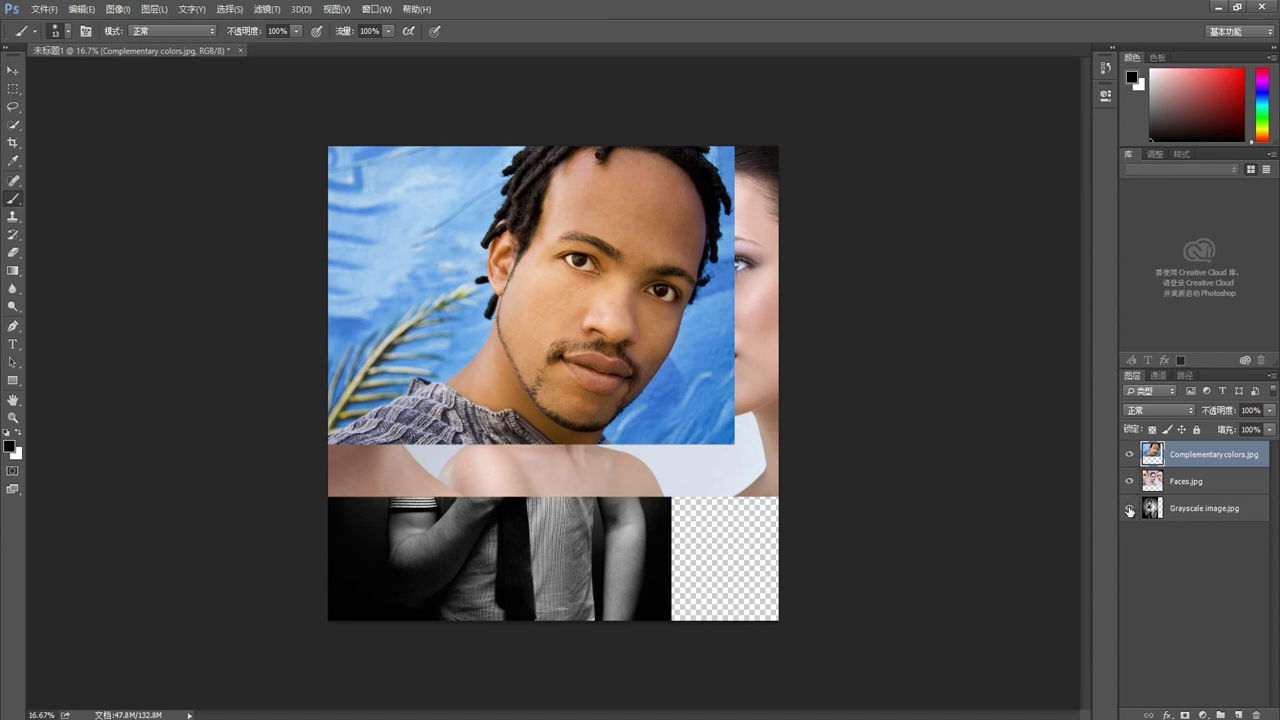
Hide the Grayscale image and Complementary colors.jpg layers, leaving only Faces.jpg visible.
left_click(1129, 511)
left_click(1153, 484)
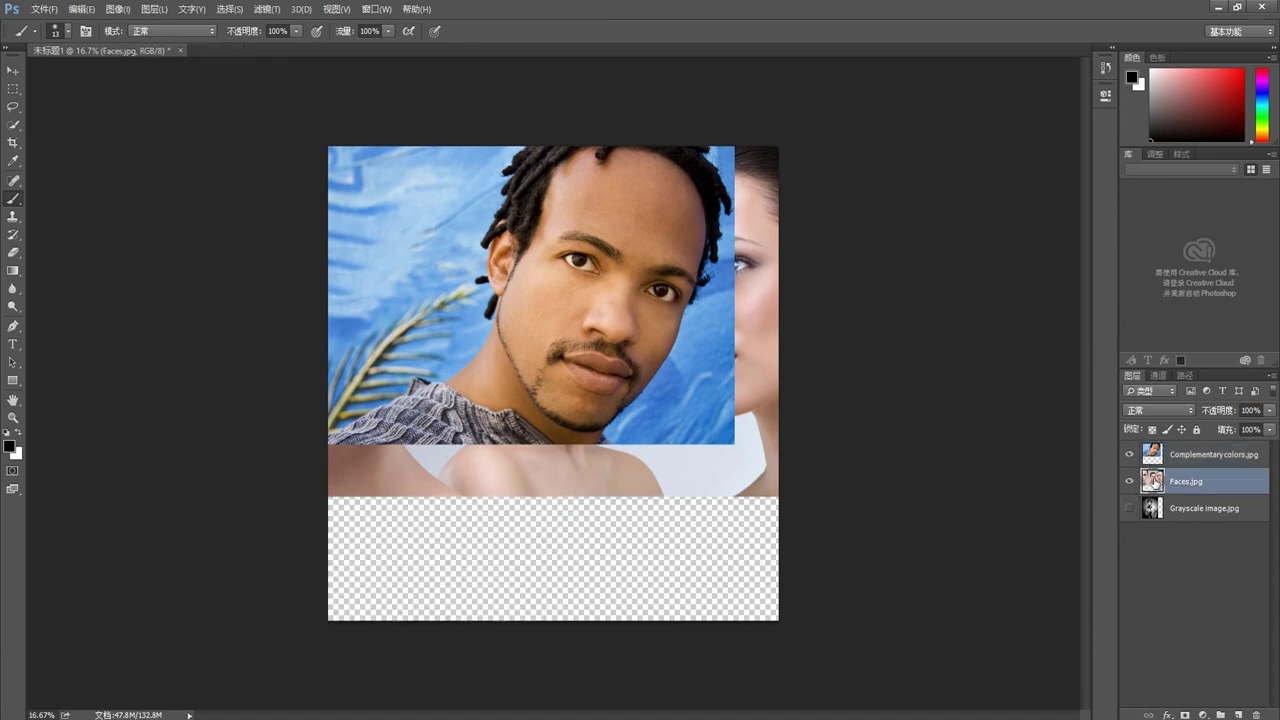
left_click(1130, 482)
left_click(1130, 455)
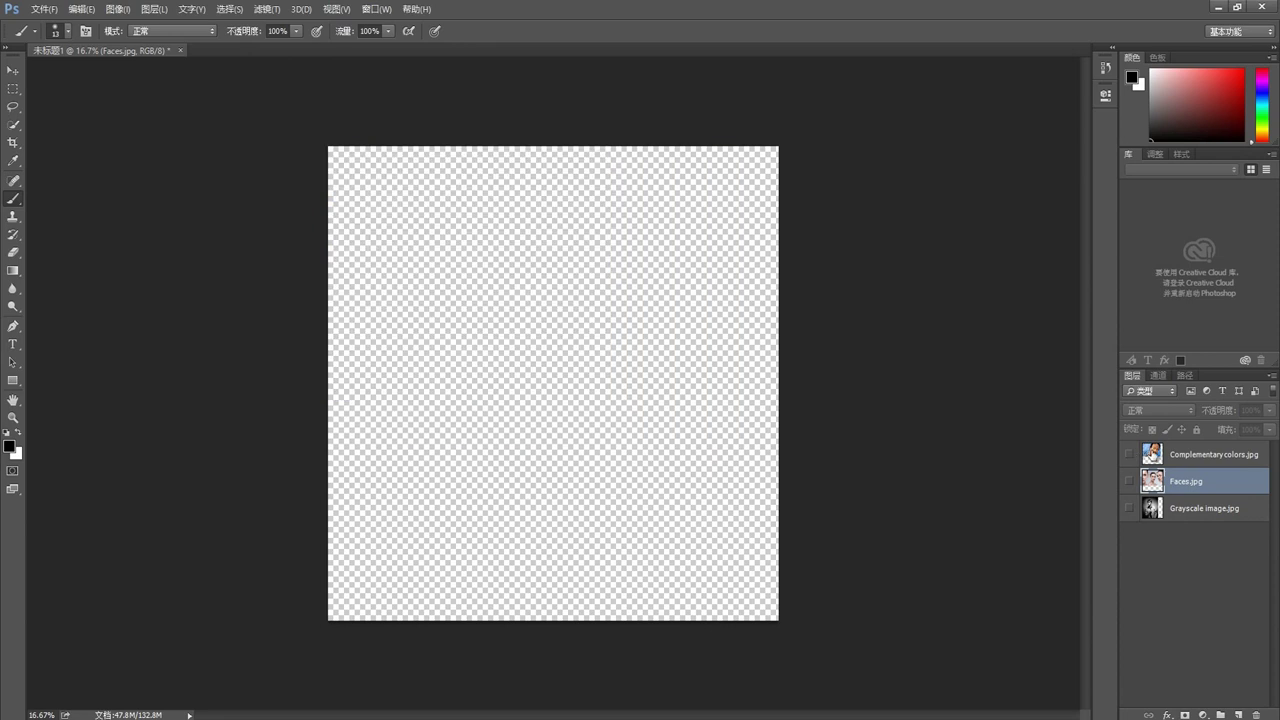
left_click(1155, 455)
left_click(1130, 482)
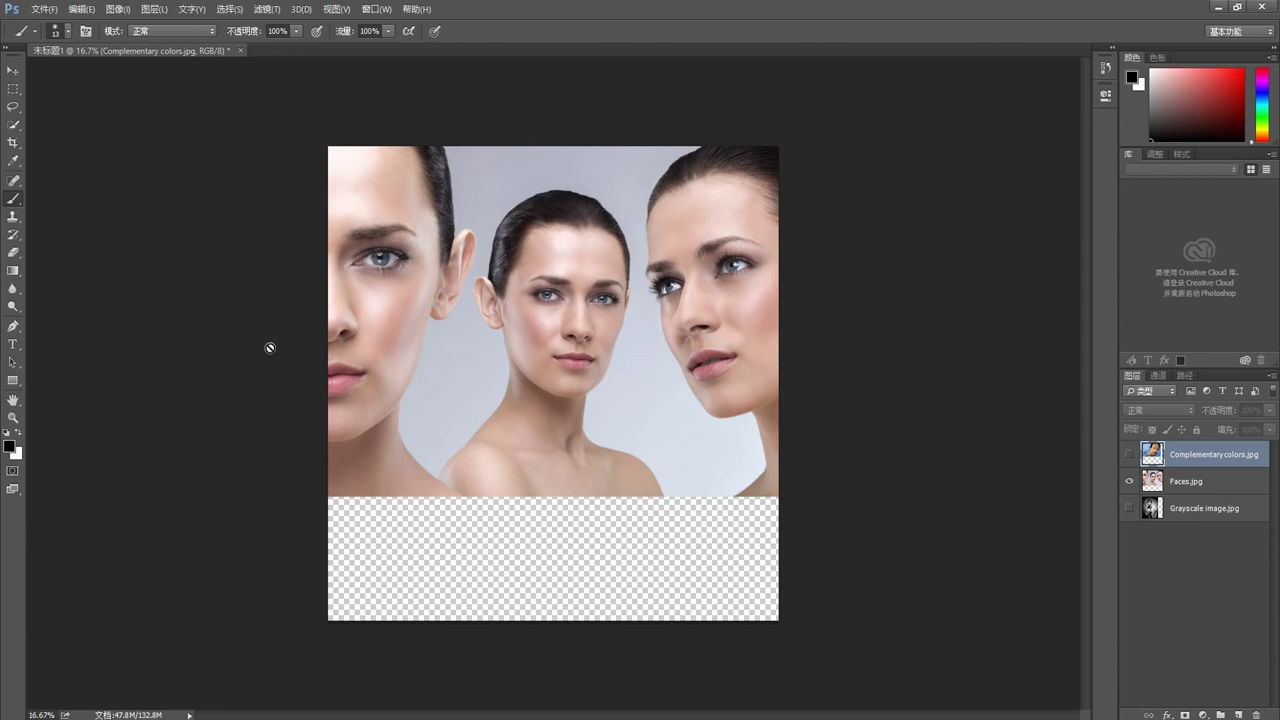
Close the three-photo document without saving and open the File menu.
left_click(243, 49)
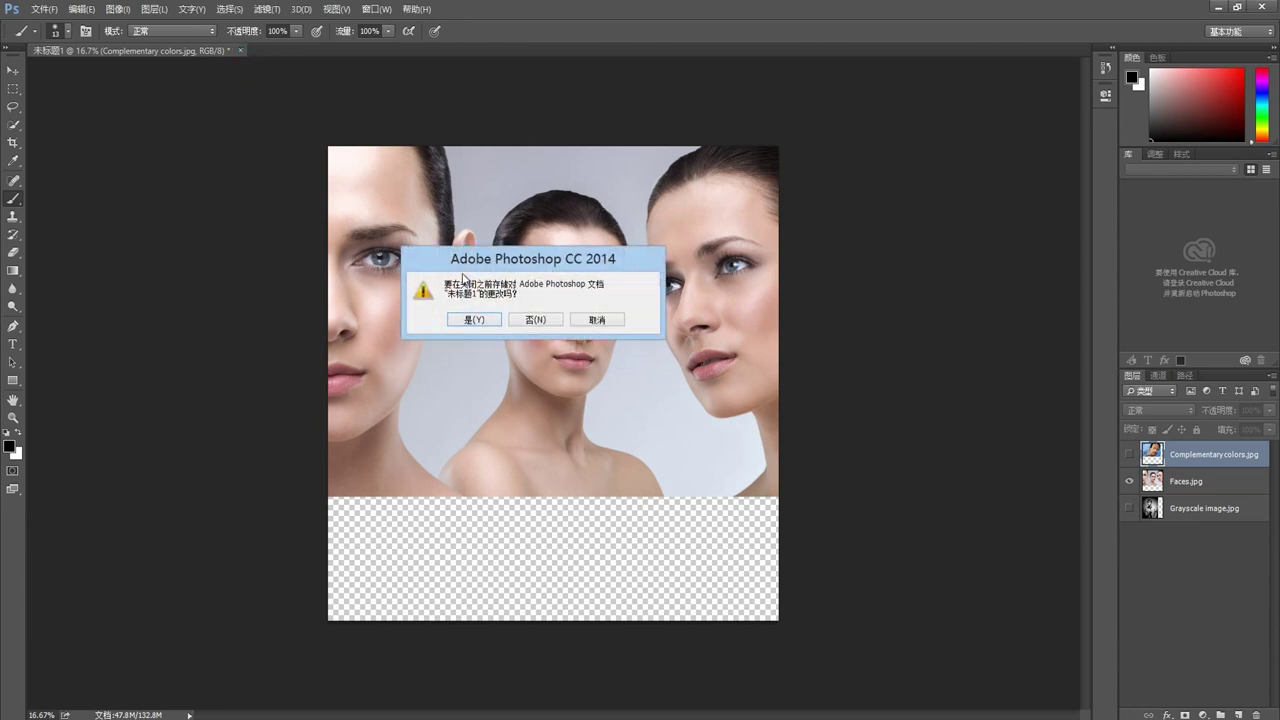
left_click(536, 320)
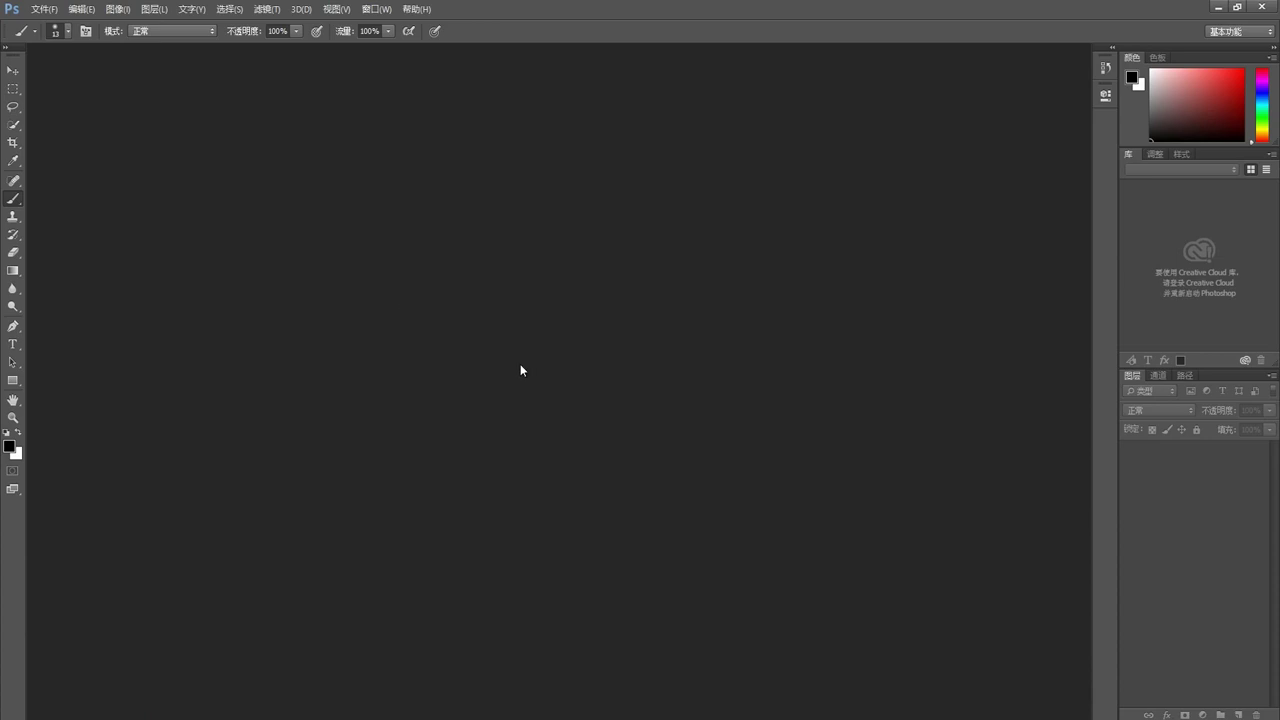
left_click(44, 10)
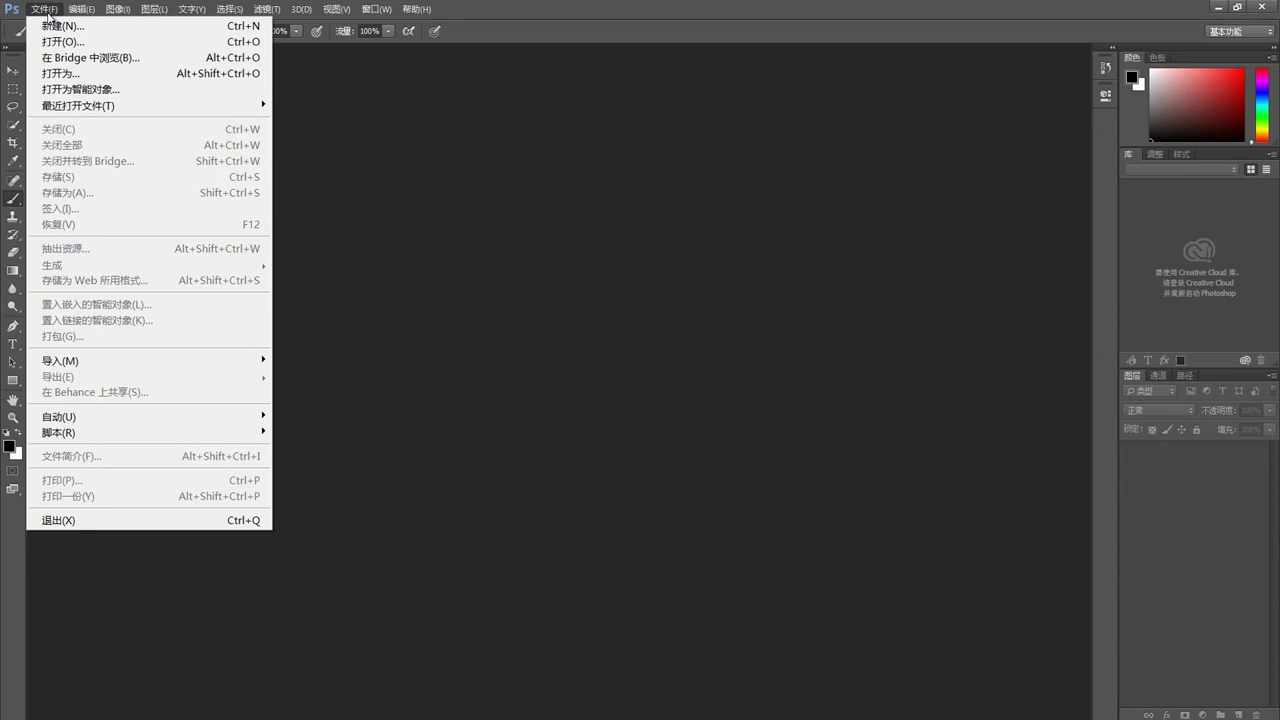
mouse_move(150, 360)
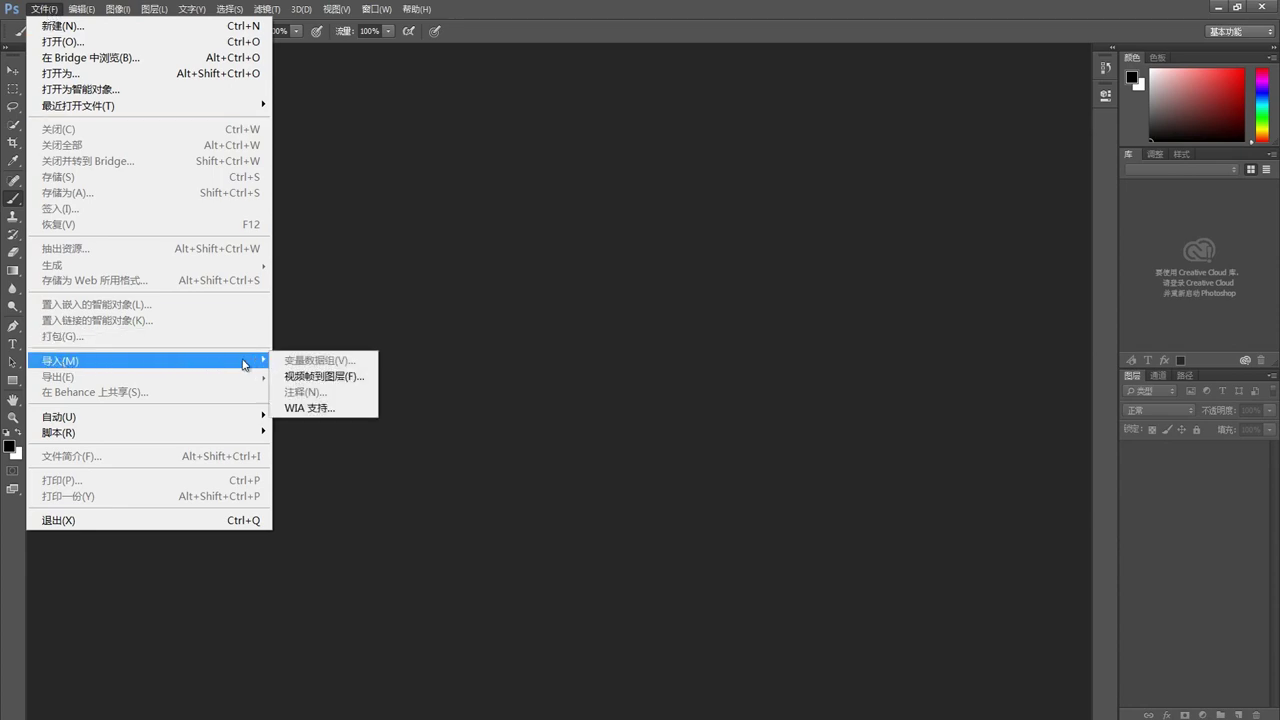
Import Video Frames to Layers from the JesseBoykinsIII.mp4 clip.
left_click(315, 377)
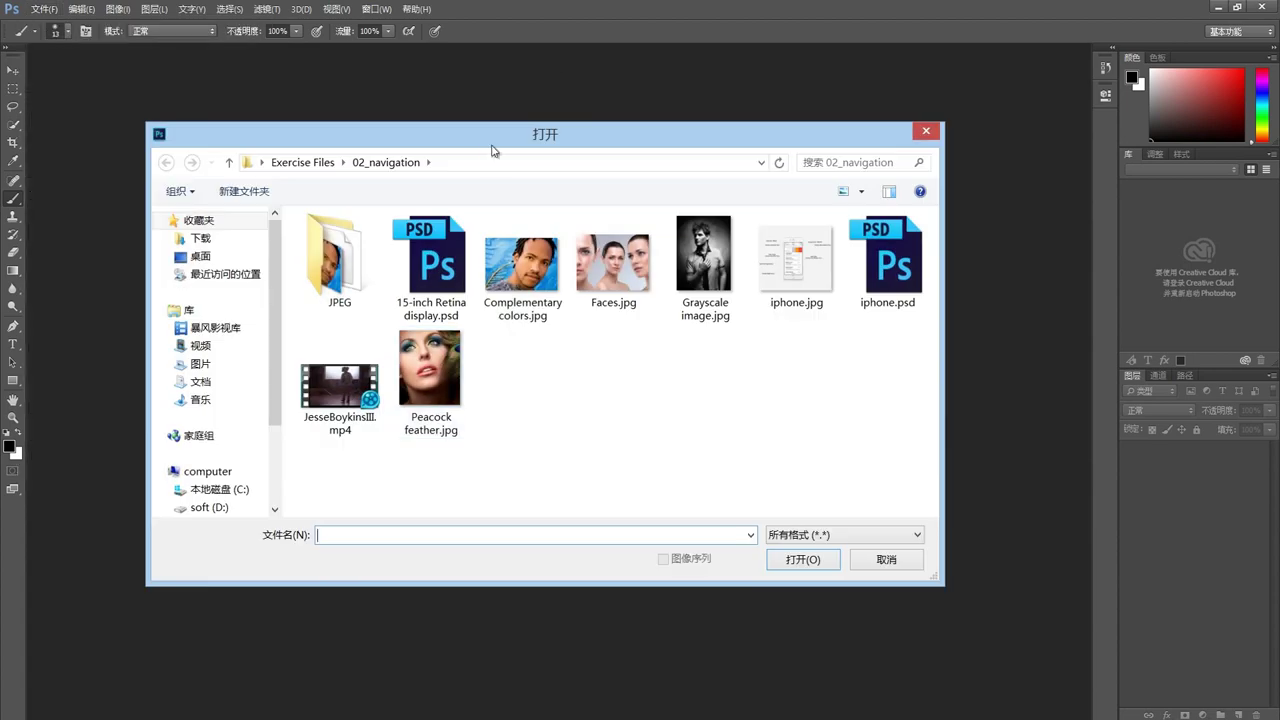
left_click_drag(486, 149, 495, 125)
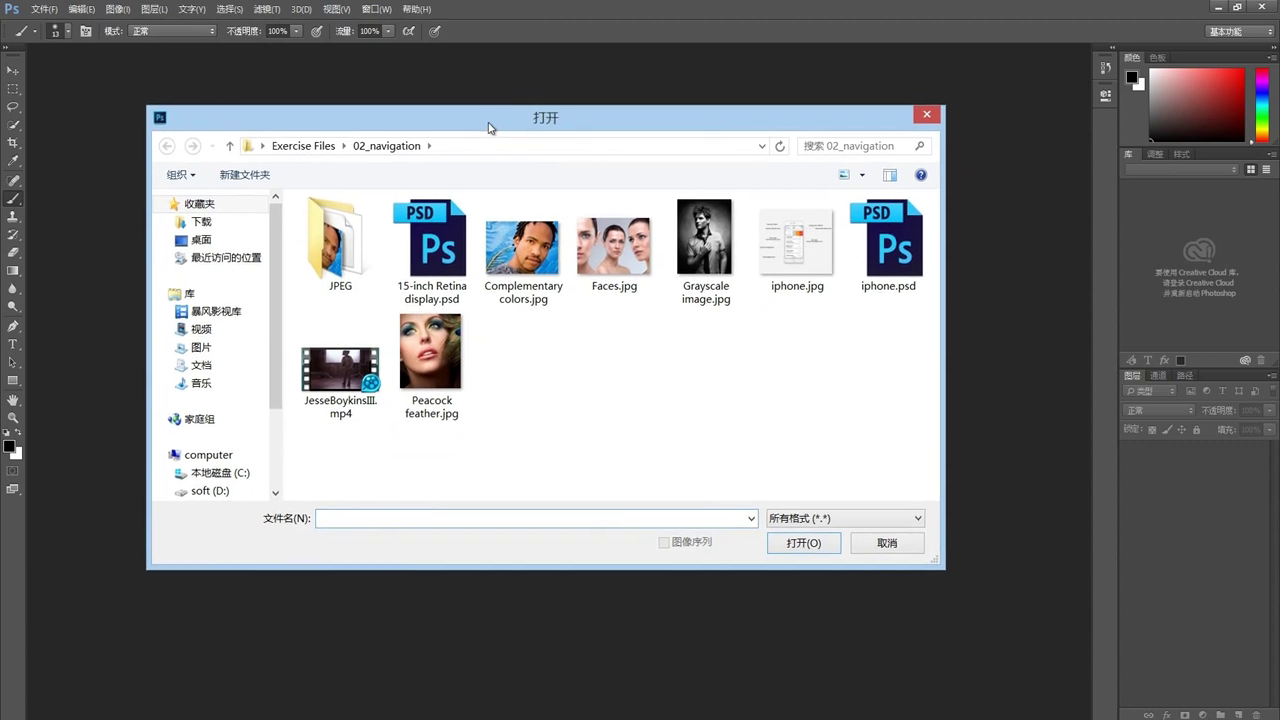
left_click(347, 373)
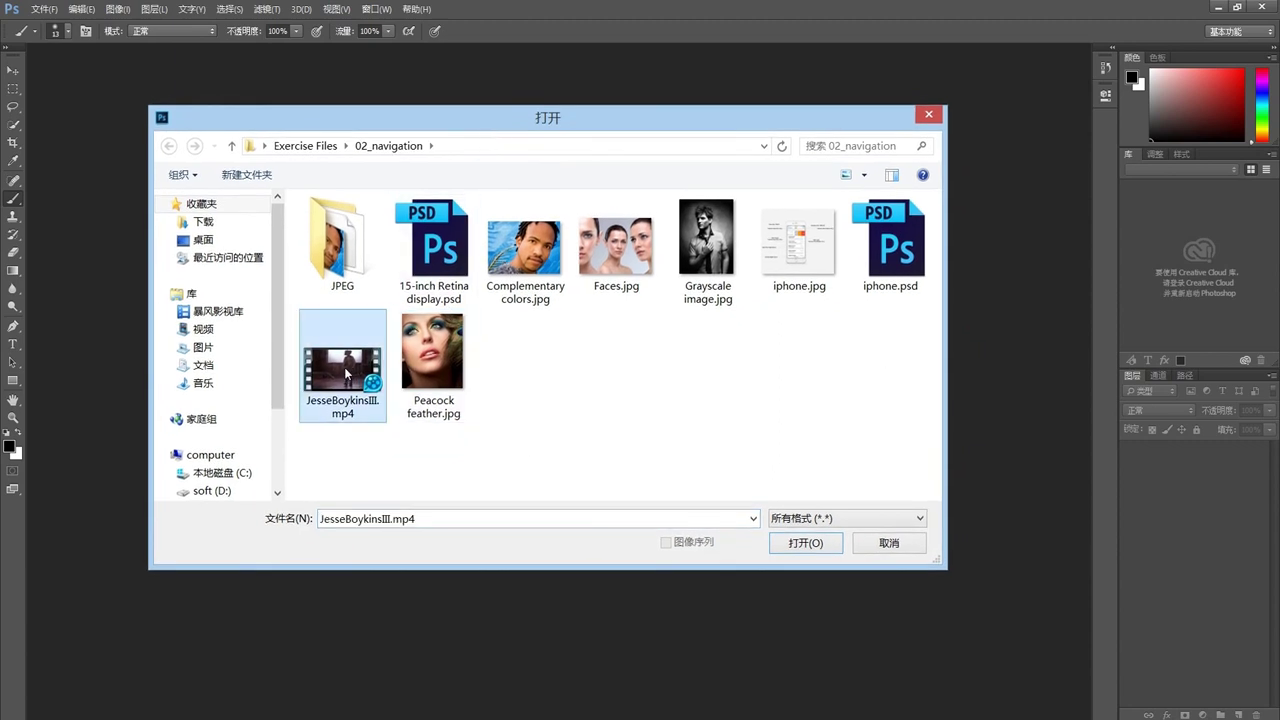
left_click(800, 544)
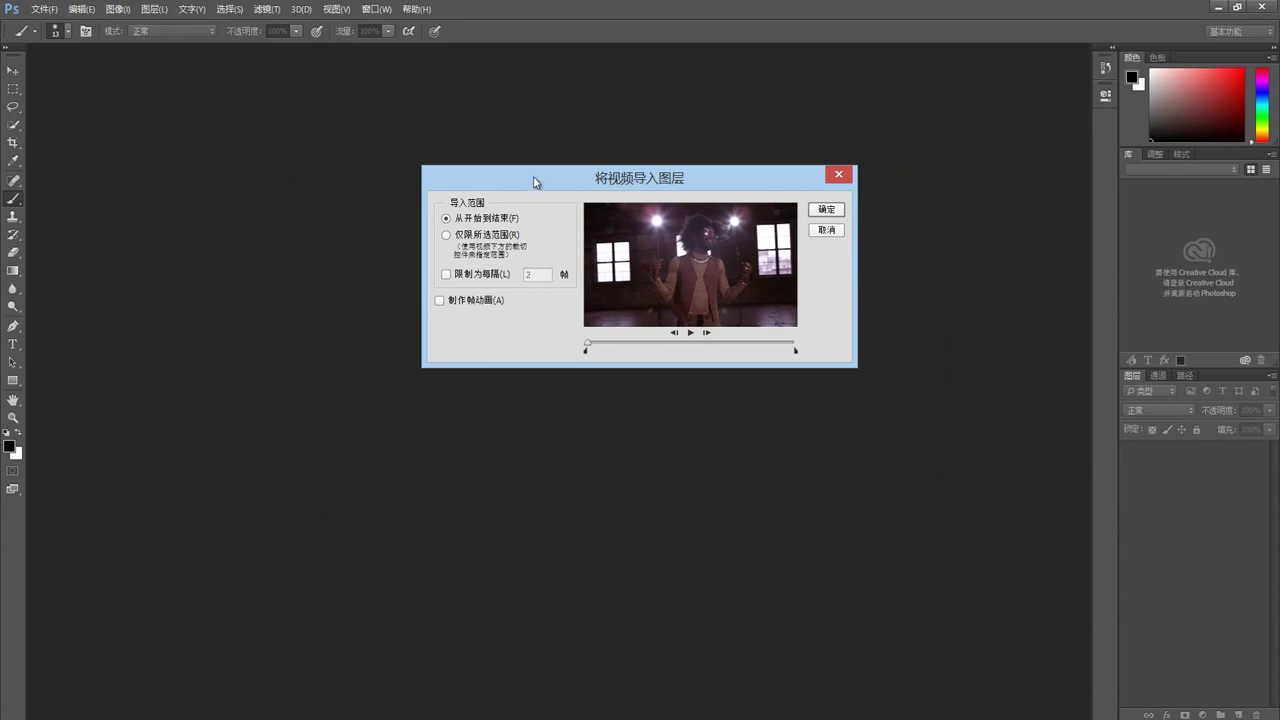
Trim the import range with the start and end markers, limit to every 2 frames, and import as layers.
left_click_drag(538, 181, 476, 223)
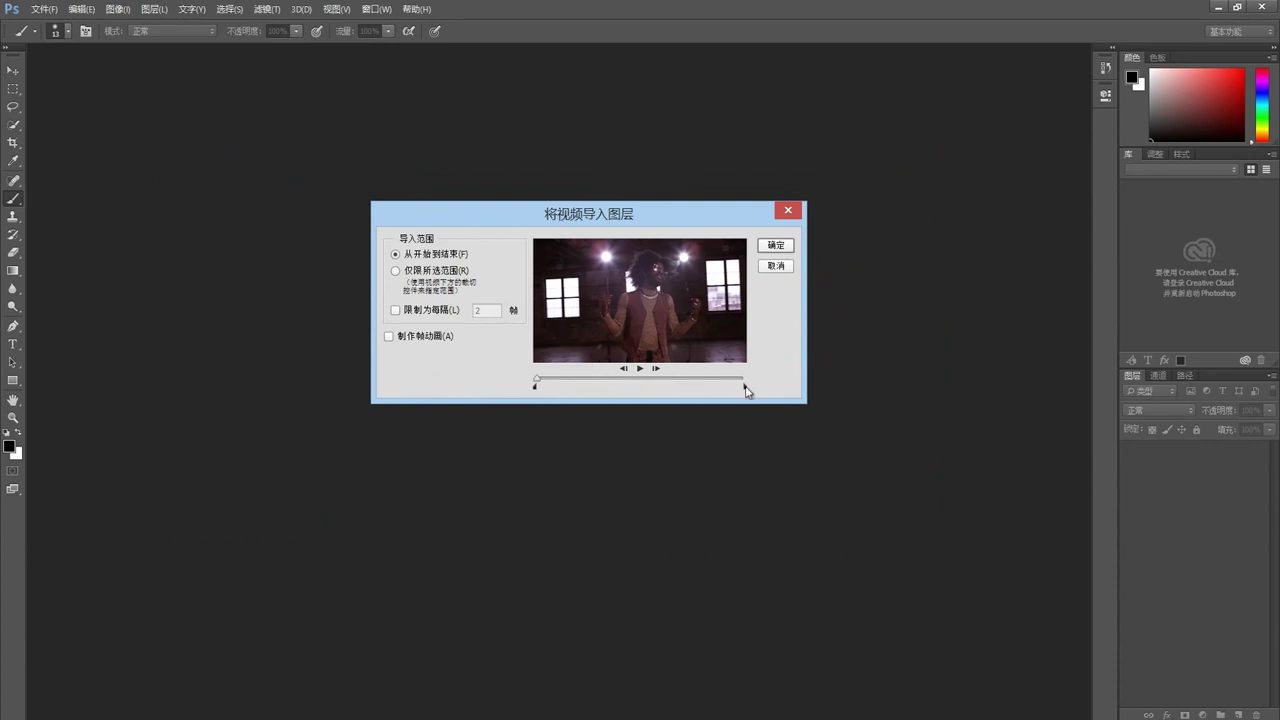
left_click_drag(741, 388, 648, 388)
left_click_drag(537, 388, 629, 392)
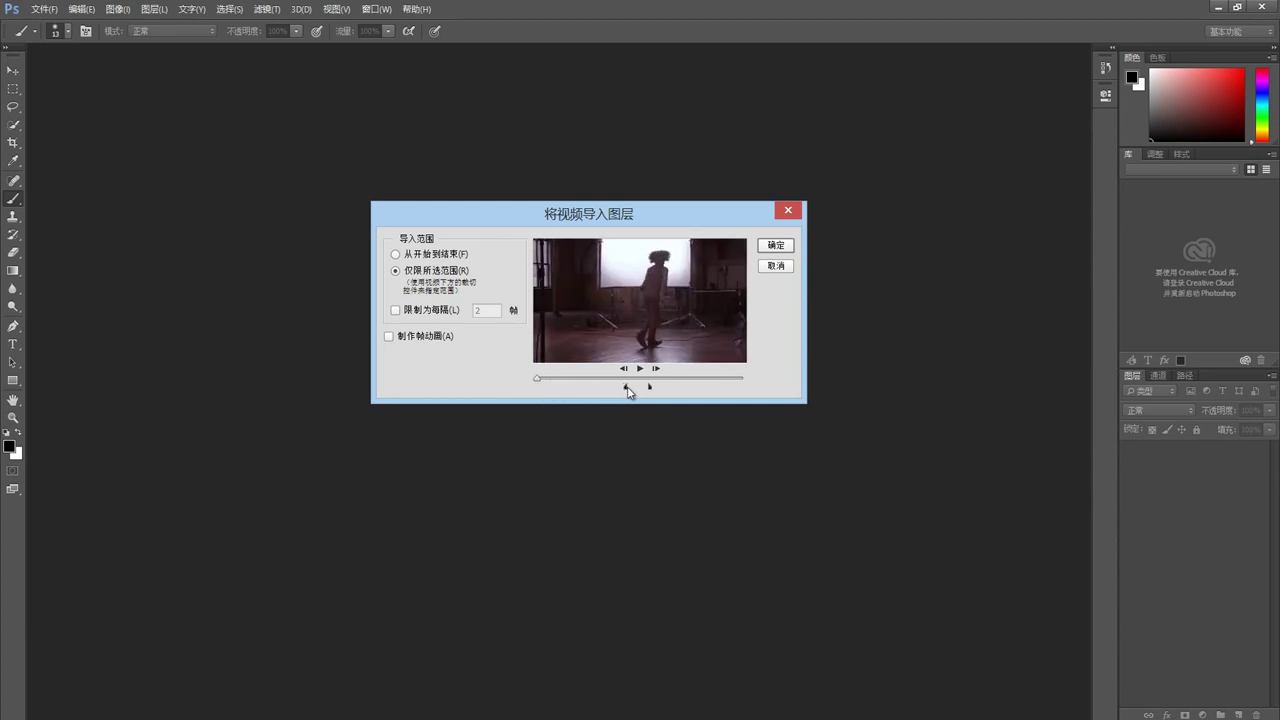
left_click_drag(650, 390, 648, 390)
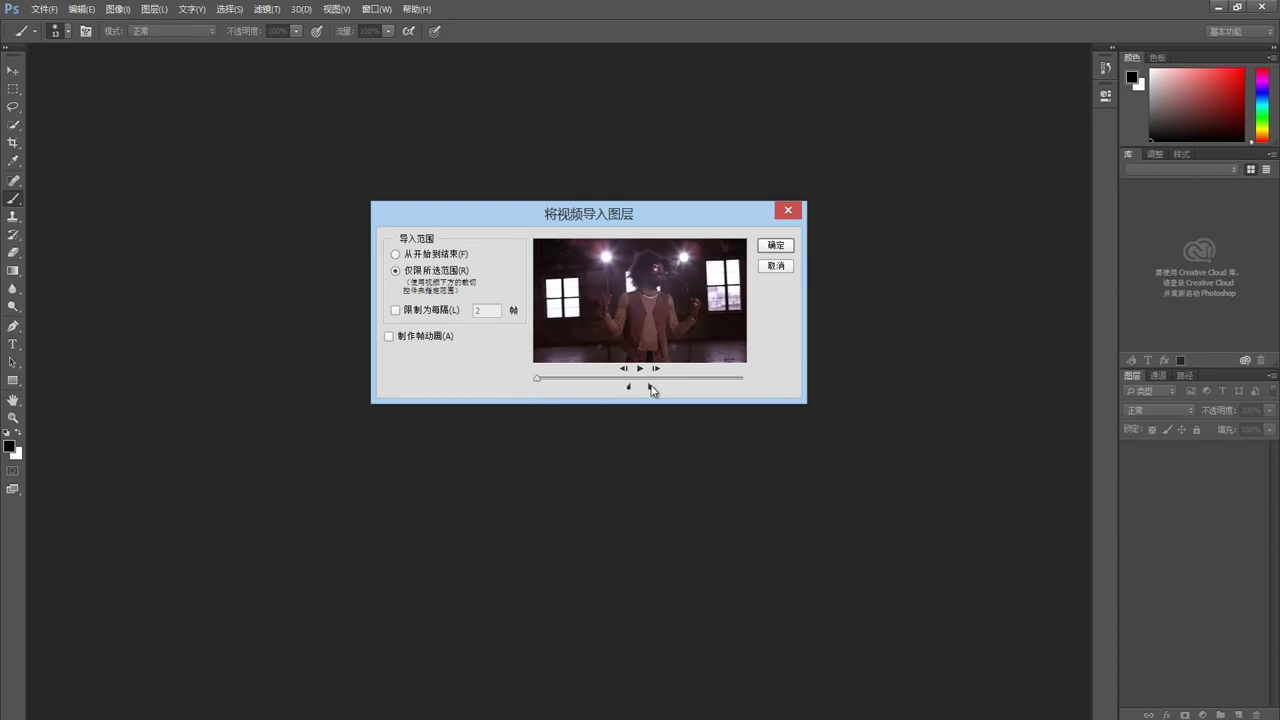
left_click(629, 389)
left_click(395, 310)
left_click(775, 246)
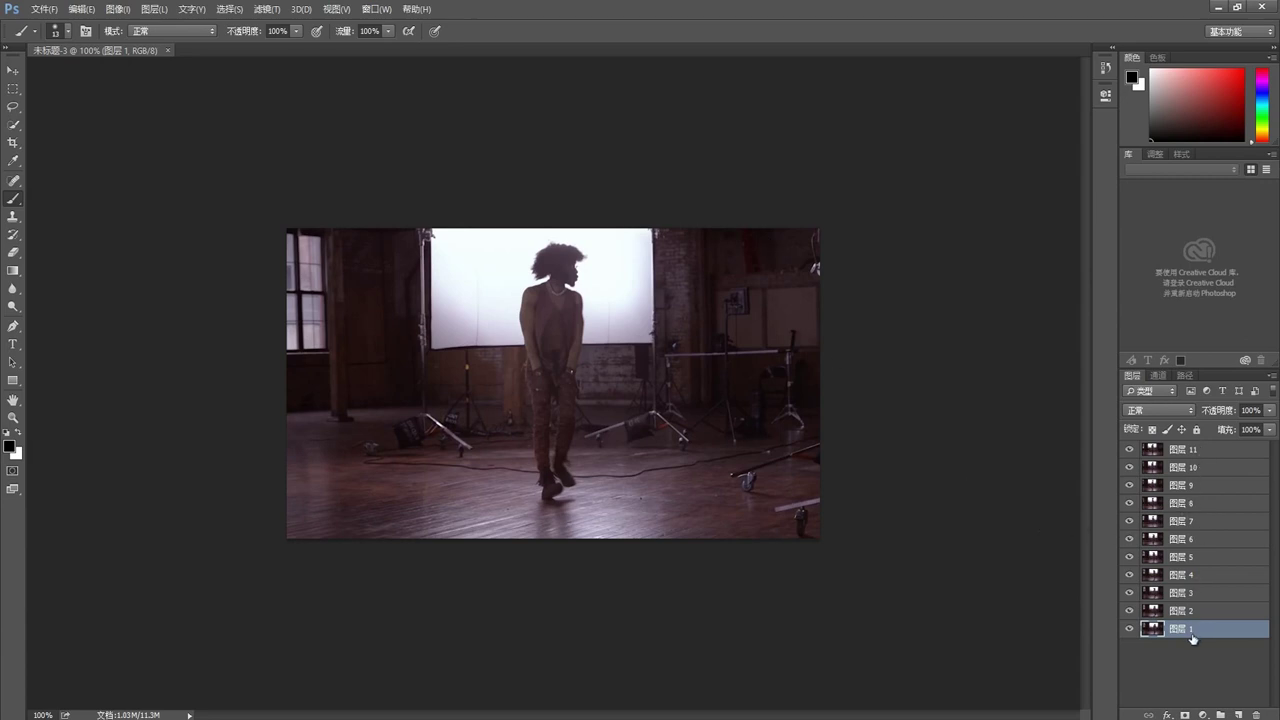
Hide frame layers 11 down to 4 so layer 3's dancer frame shows on the canvas.
left_click(1130, 451)
left_click(1157, 455)
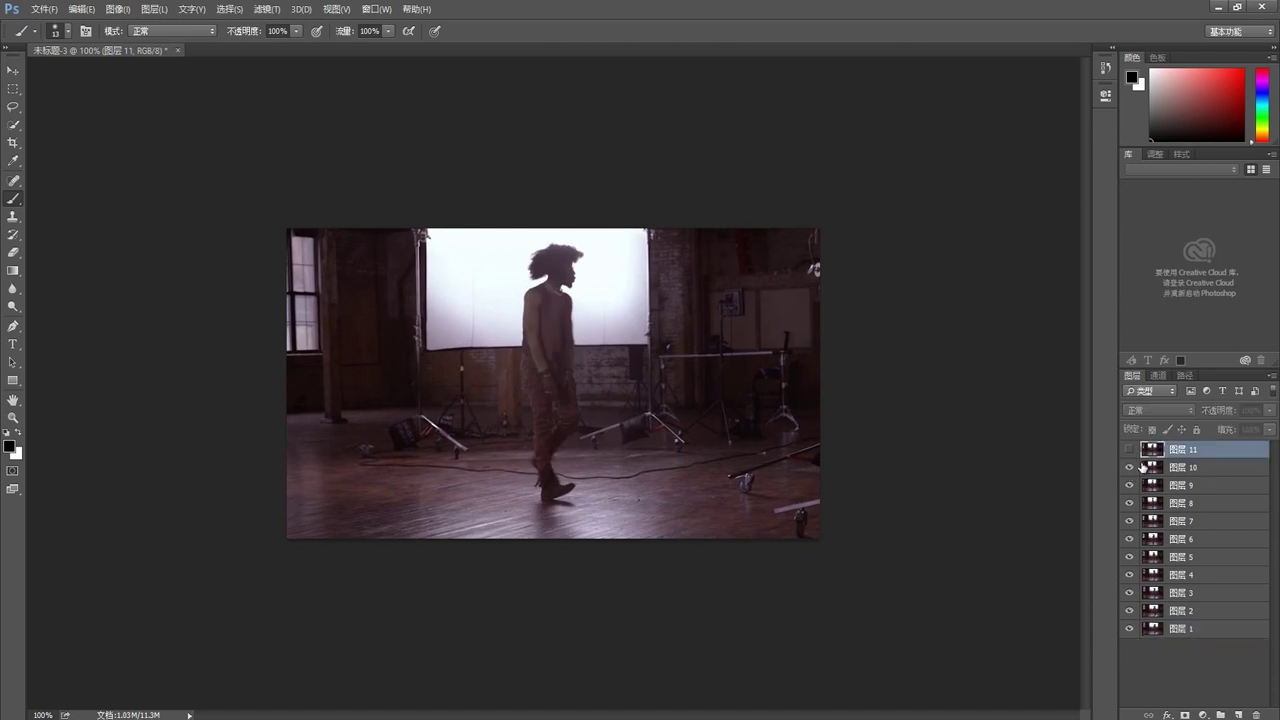
left_click(1130, 467)
left_click(1155, 468)
left_click(1130, 485)
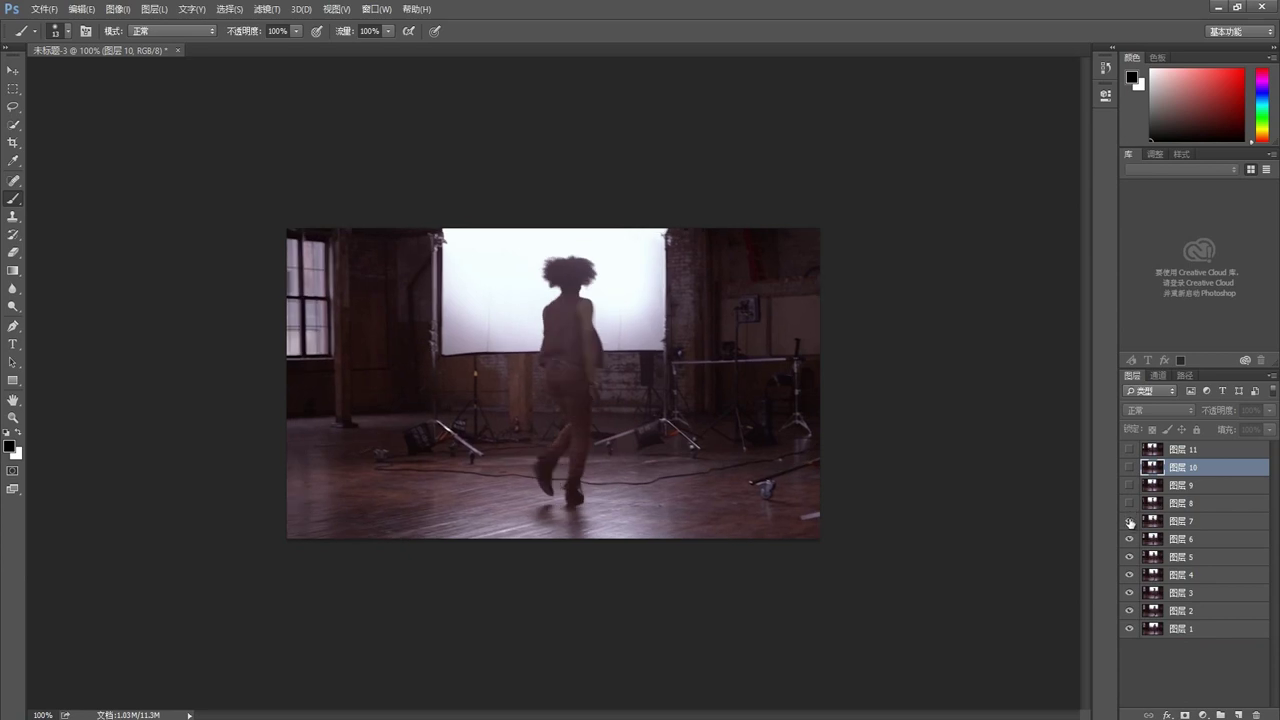
left_click(1129, 521)
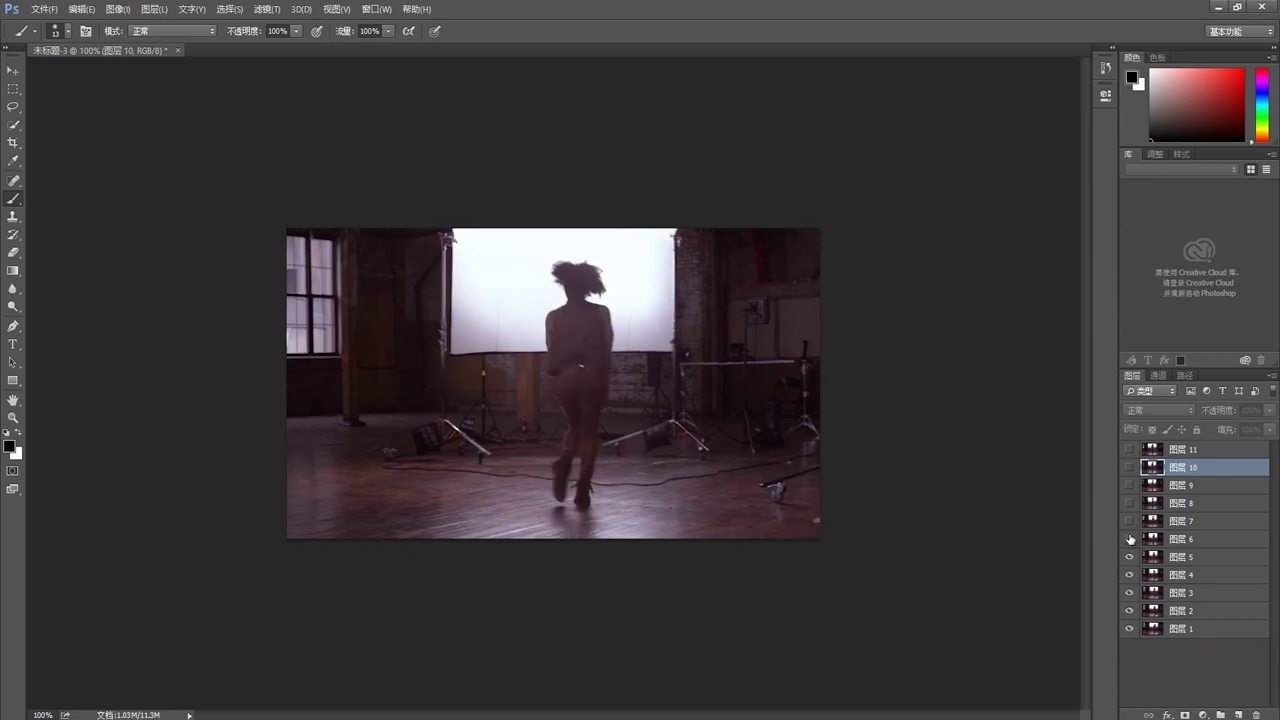
left_click(1129, 539)
left_click(1129, 557)
left_click(1129, 575)
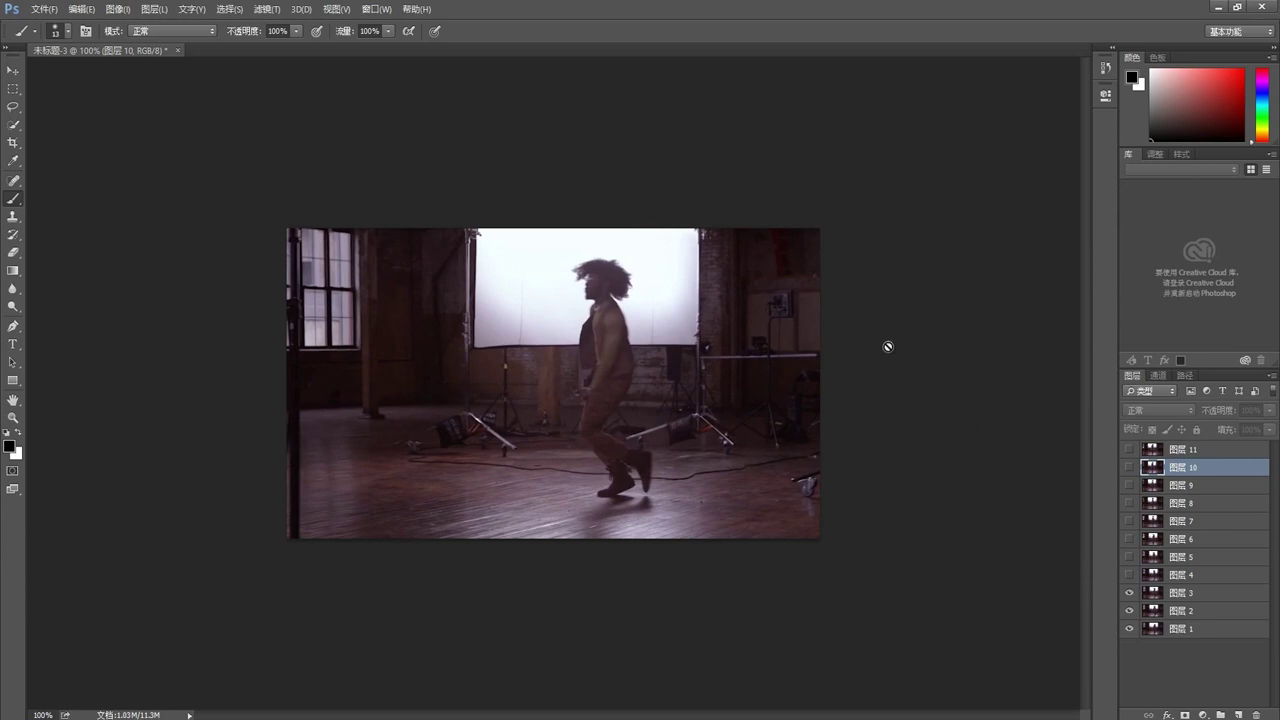
Close the video-frames document, cancelling once, then choose No to discard changes.
left_click(178, 49)
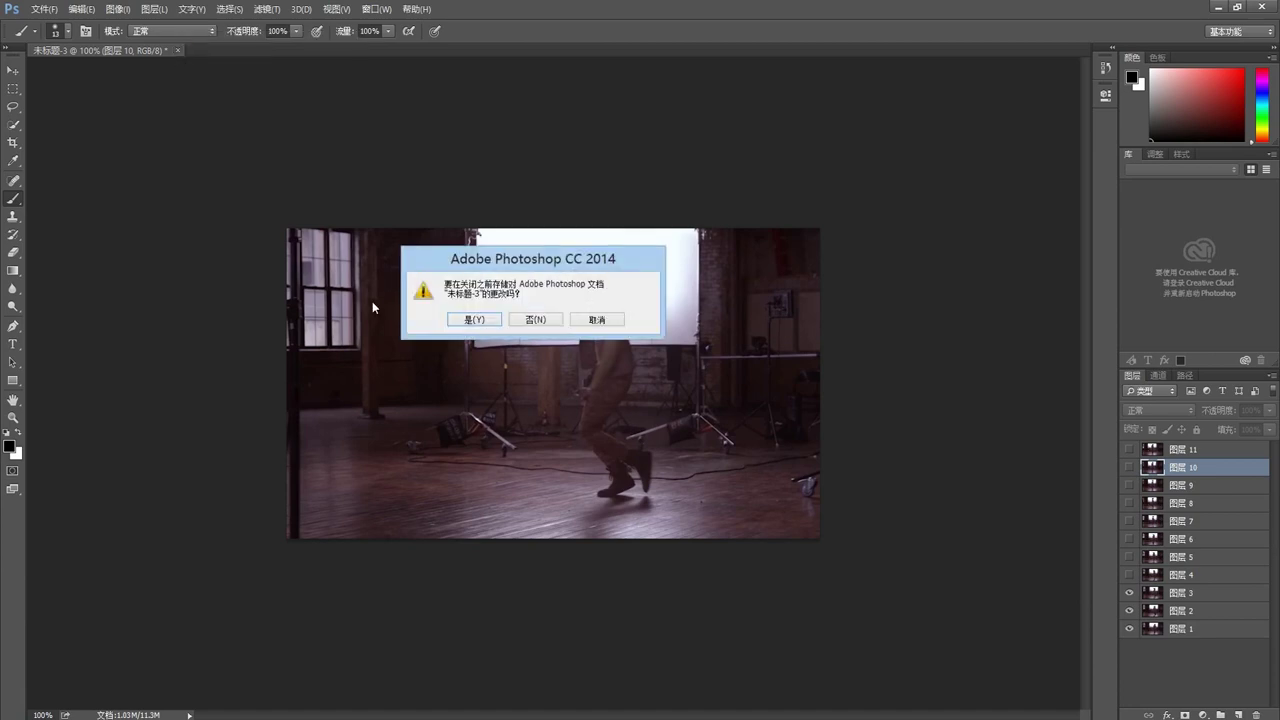
left_click_drag(522, 266, 520, 349)
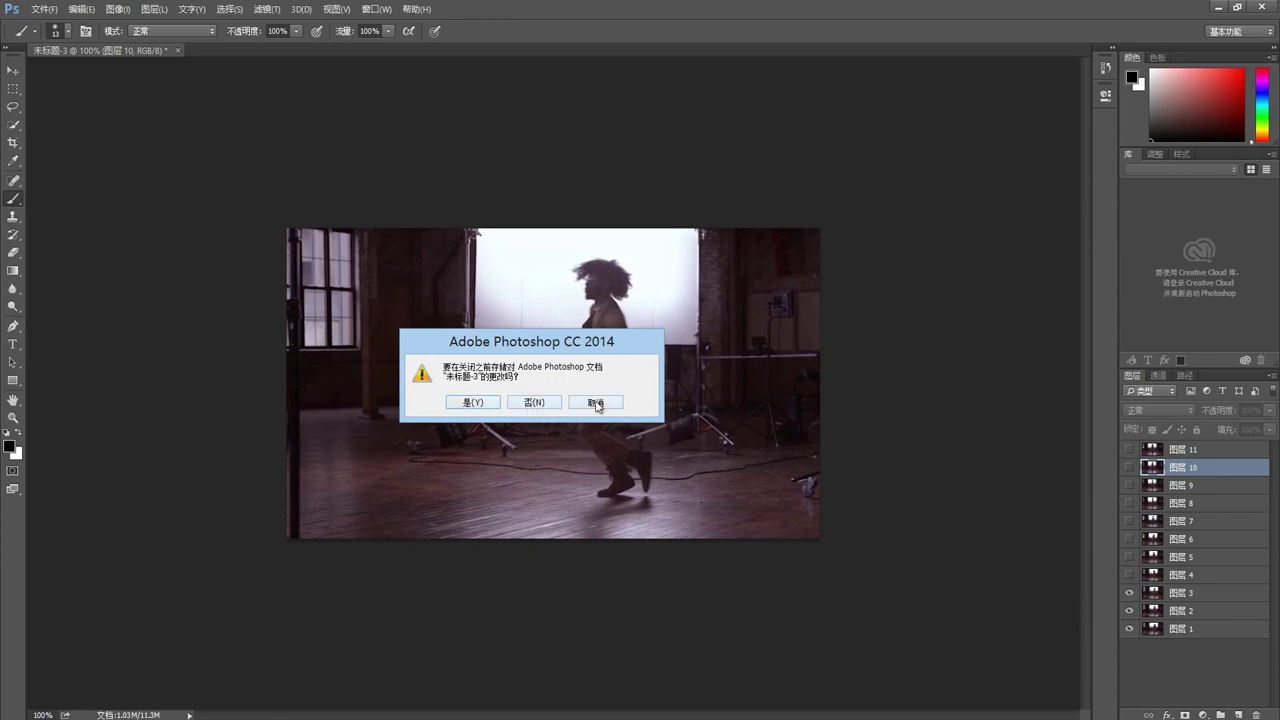
left_click(597, 402)
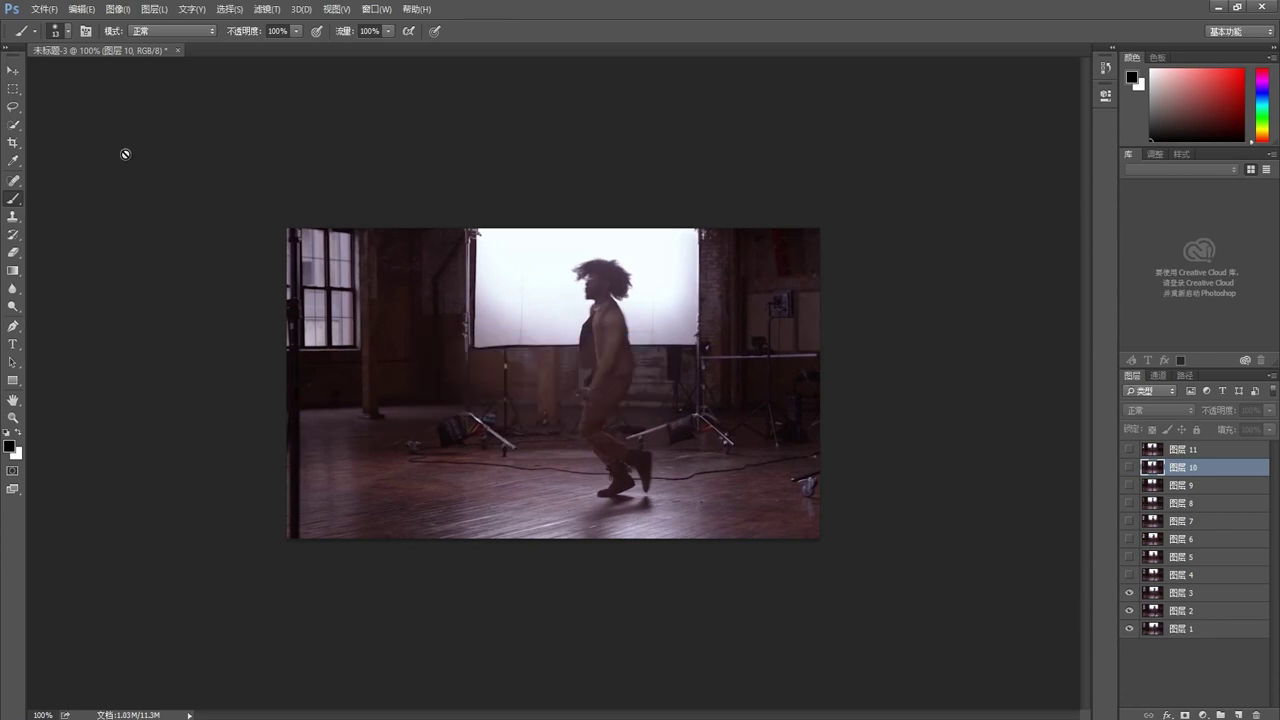
left_click(179, 50)
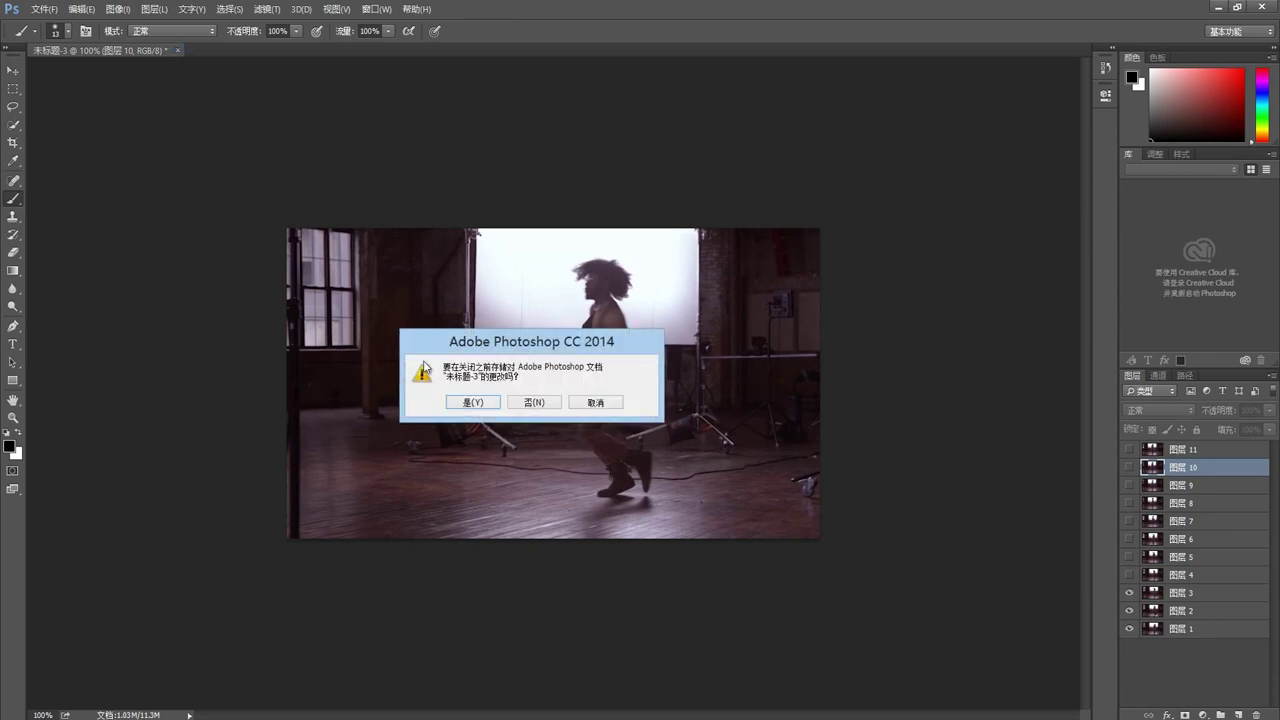
left_click(533, 402)
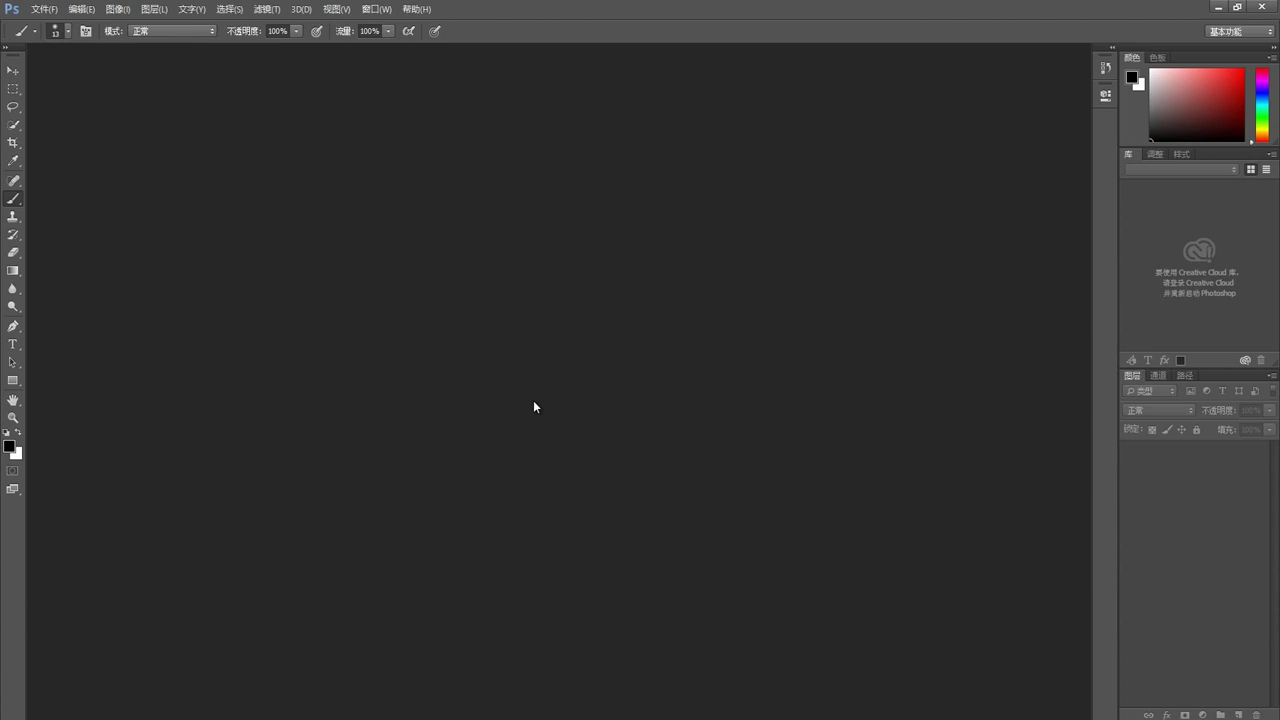